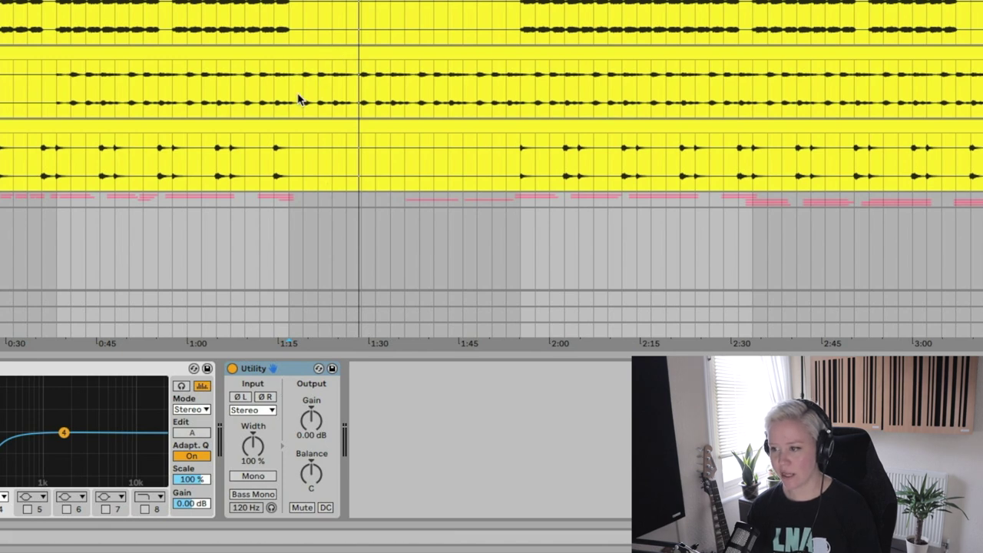
# Play the song from around 1:15 and compare it with the Utility's Mono option switched on and off
pyautogui.press('space')
pyautogui.press('space')
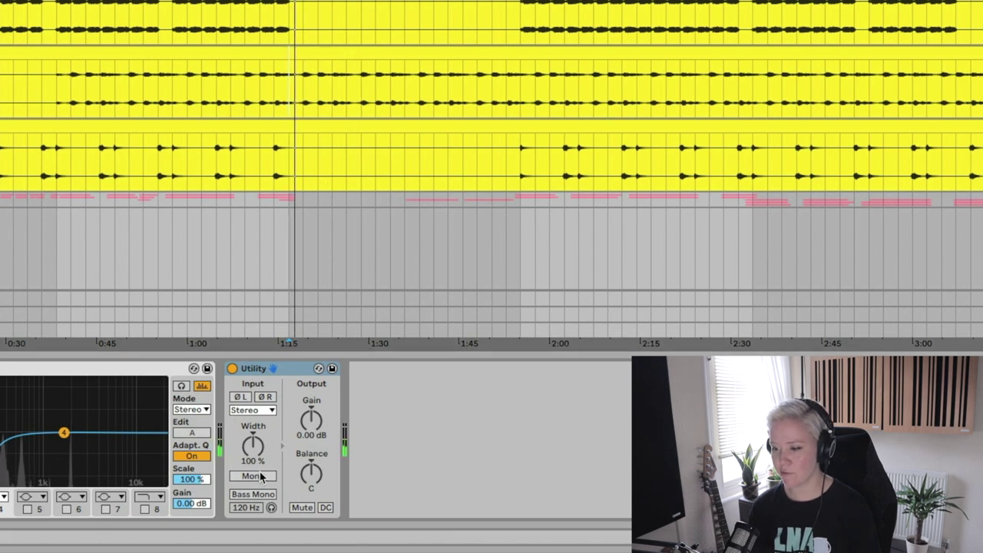
pyautogui.click(252, 476)
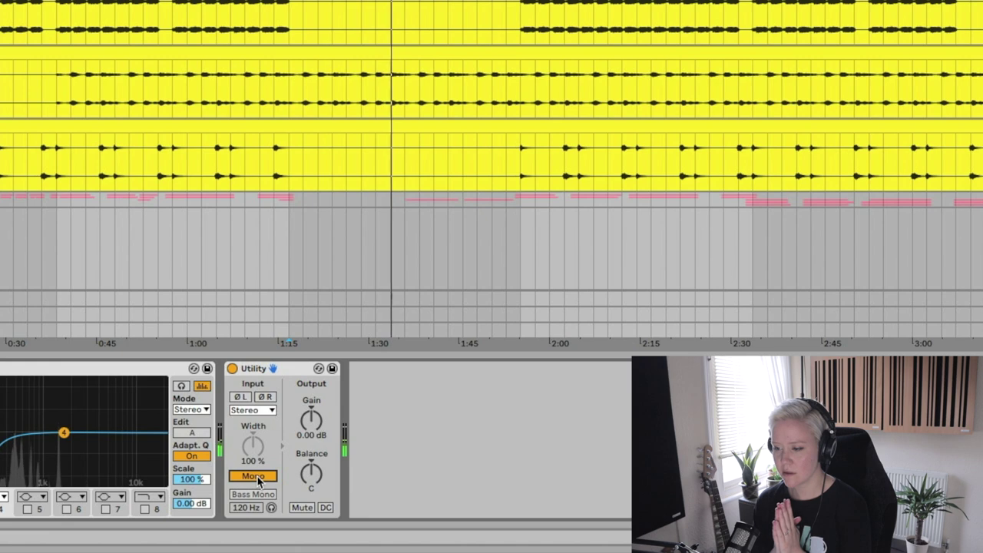
pyautogui.click(257, 476)
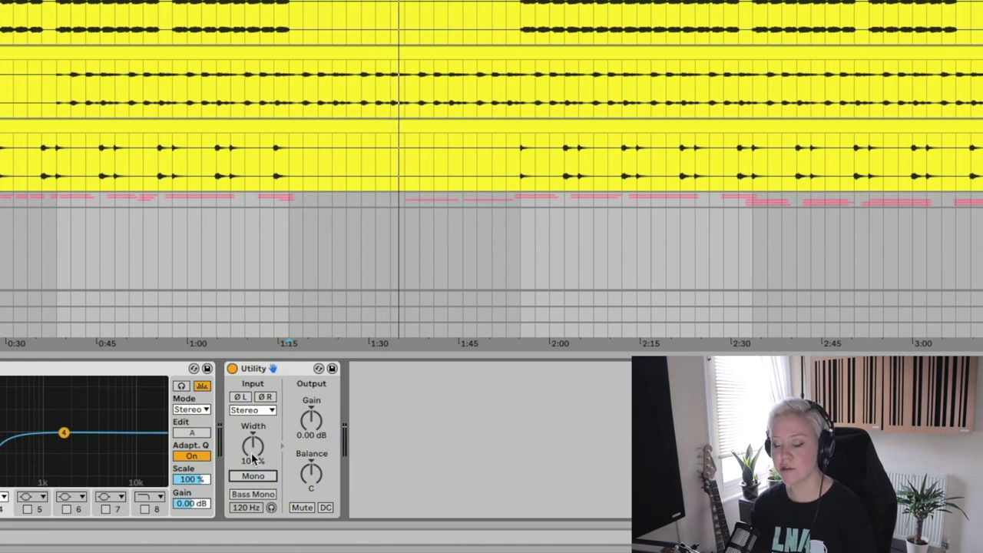
pyautogui.press('space')
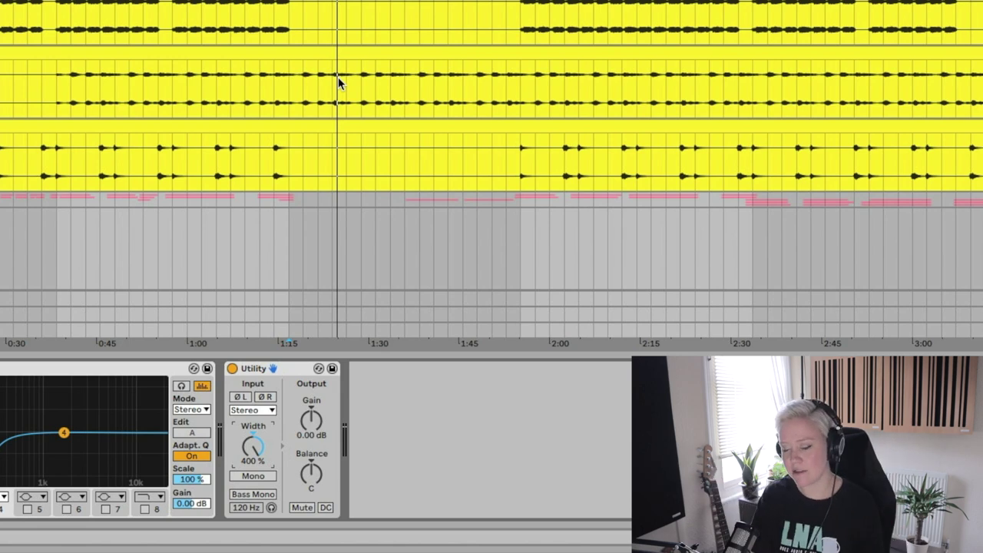
# Set the Utility's width to 400 % and play the section, checking it with Mono on and off
pyautogui.moveTo(252, 445); pyautogui.dragTo(253, 480)
pyautogui.moveTo(252, 445); pyautogui.dragTo(252, 430)
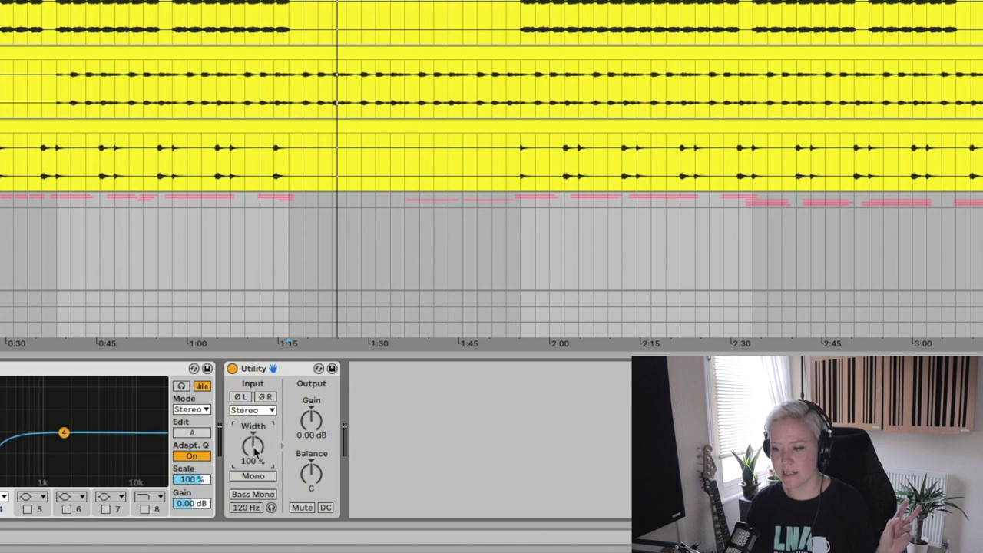
pyautogui.moveTo(255, 452); pyautogui.dragTo(256, 415)
pyautogui.press('space')
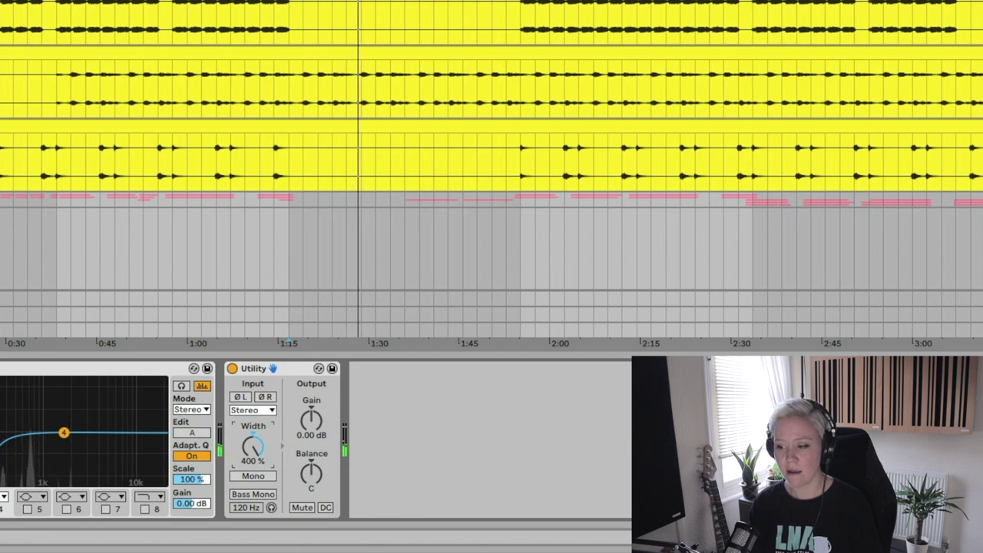
pyautogui.click(260, 482)
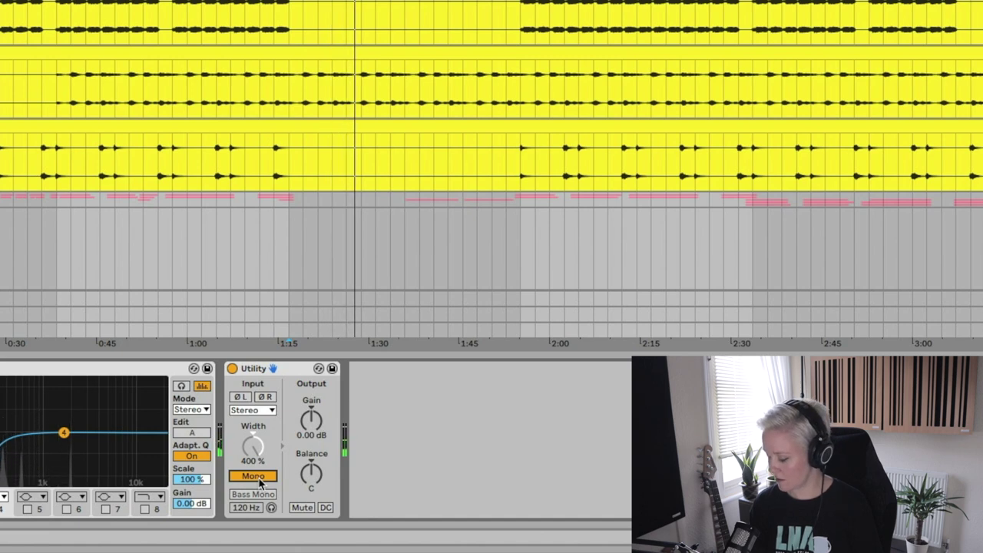
pyautogui.click(259, 481)
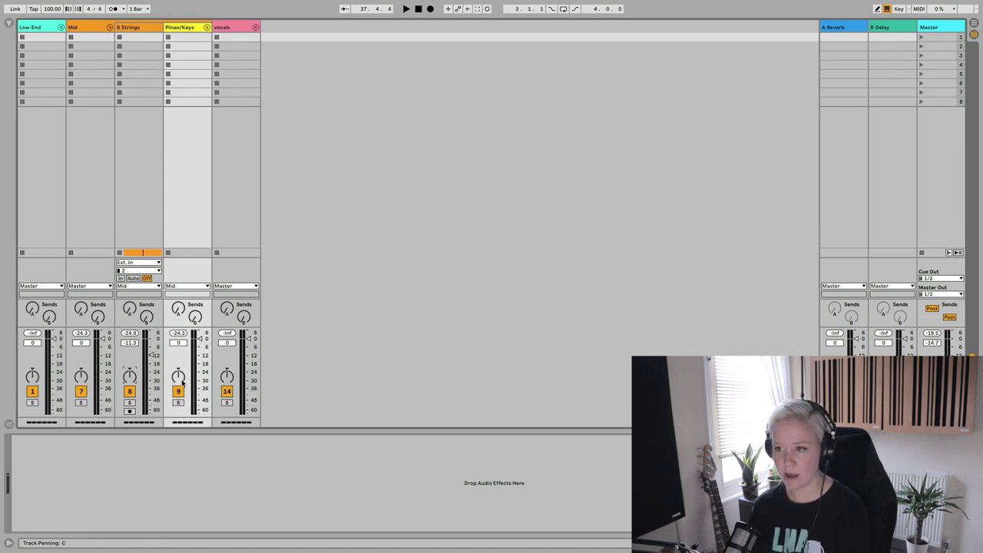
# Unfold the vocals group and pan Vox 2 to 20L and Vox 3 to 22R
pyautogui.click(207, 36)
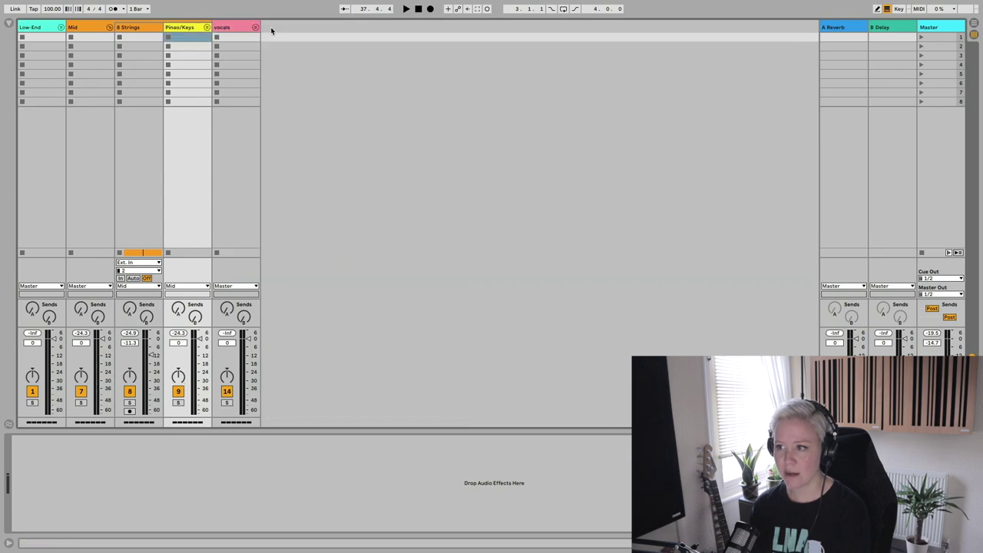
pyautogui.click(256, 27)
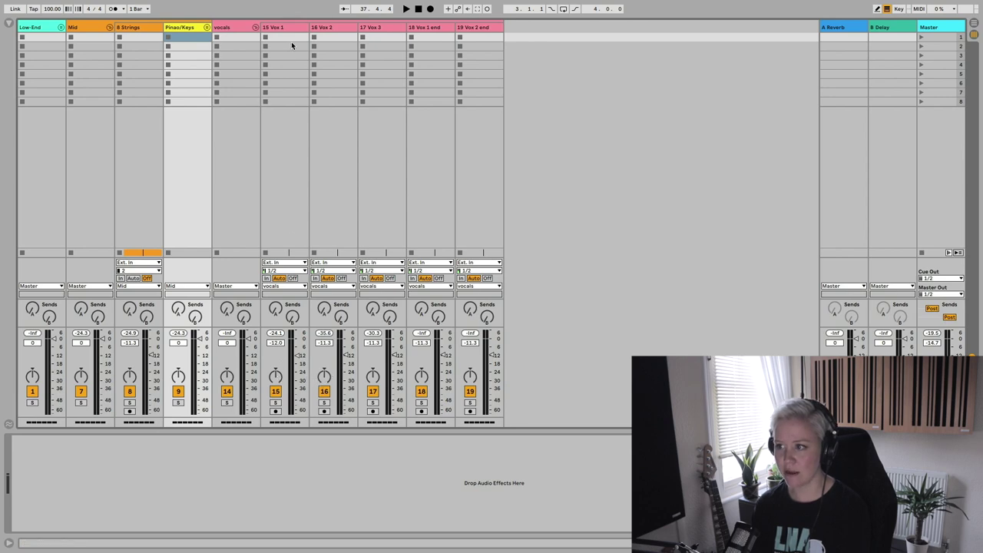
pyautogui.click(291, 42)
pyautogui.click(332, 31)
pyautogui.click(399, 32)
pyautogui.click(280, 30)
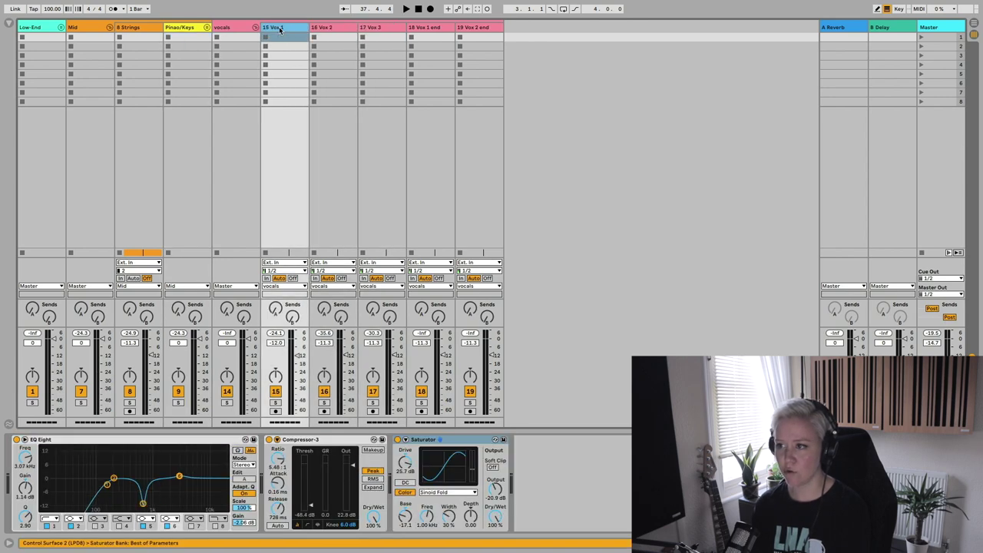
pyautogui.click(328, 29)
pyautogui.click(390, 28)
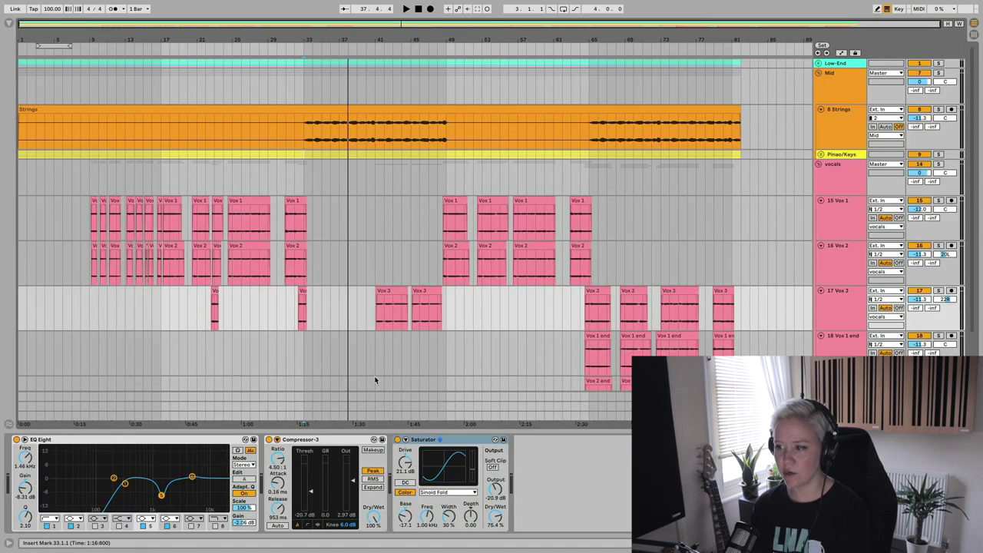
# Pan Vox 2 end to 21L and play back the soloed vocals in the arrangement
pyautogui.scroll(5, 492, 276)
pyautogui.click(405, 298)
pyautogui.press('space')
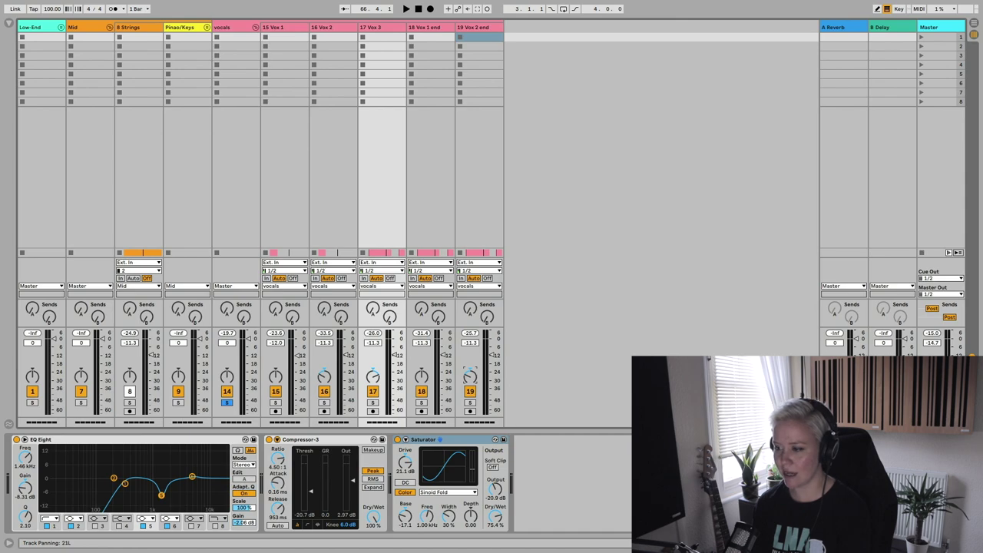
pyautogui.press('Tab')
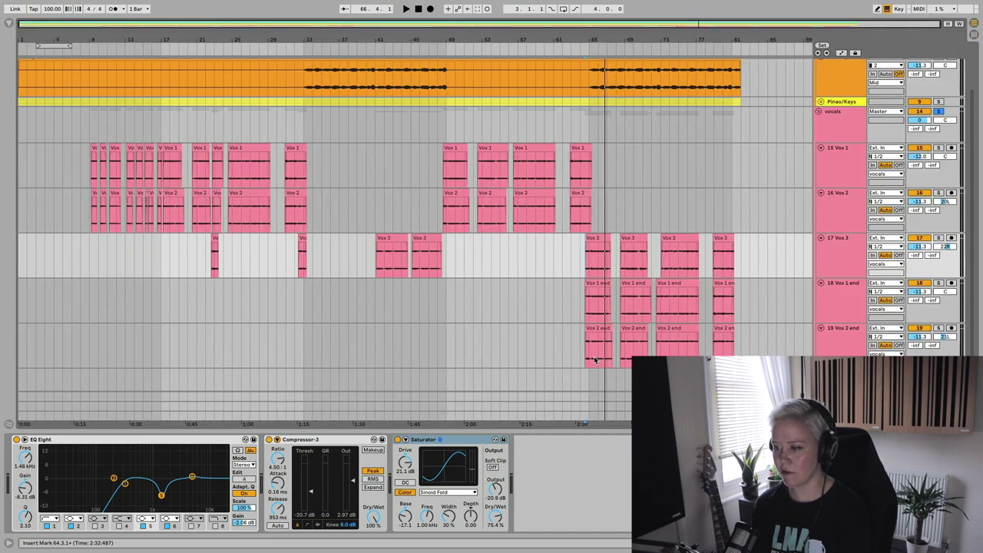
pyautogui.press('space')
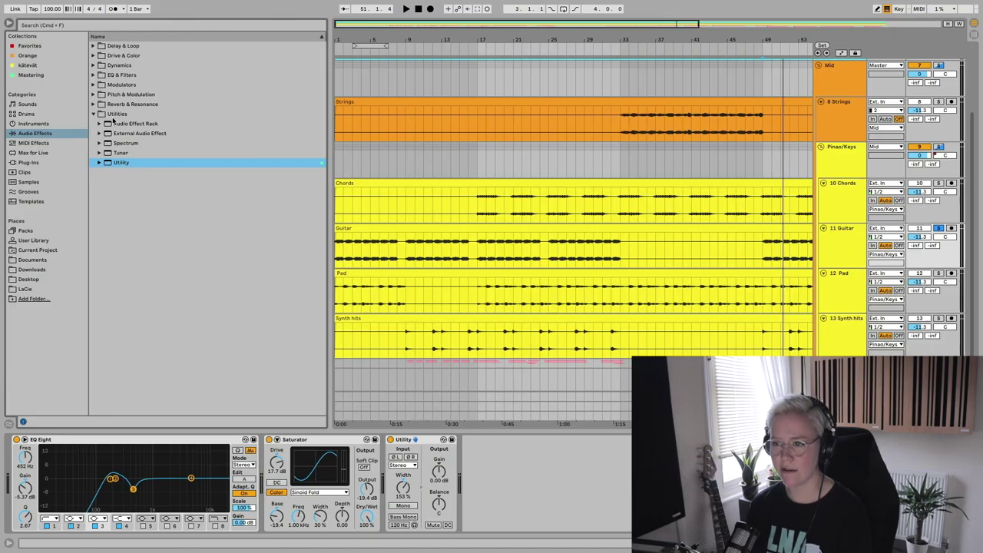
# Add an Auto Pan from the Pitch & Modulation effects after the Utility on the Guitar track and close the browser
pyautogui.click(94, 106)
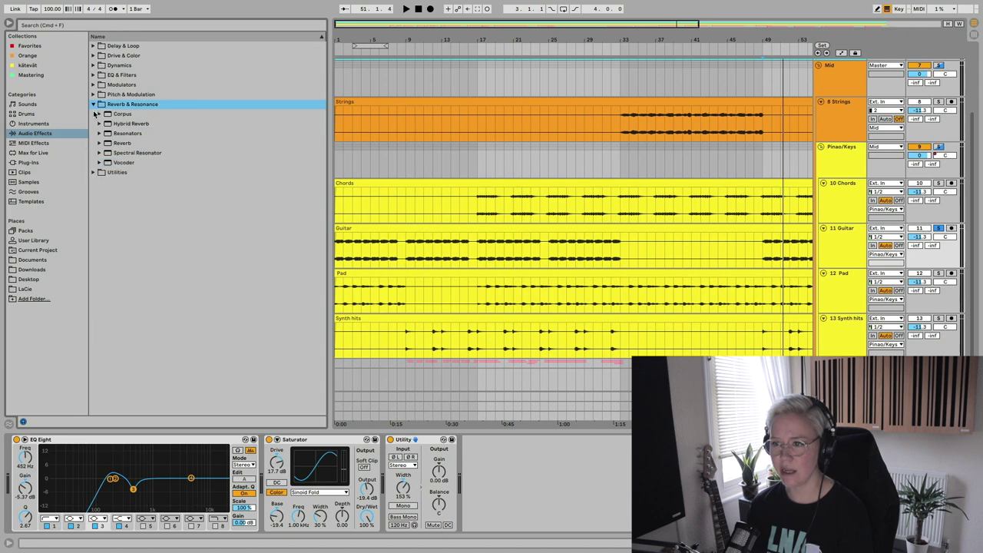
pyautogui.click(93, 105)
pyautogui.press('Up')
pyautogui.press('Right')
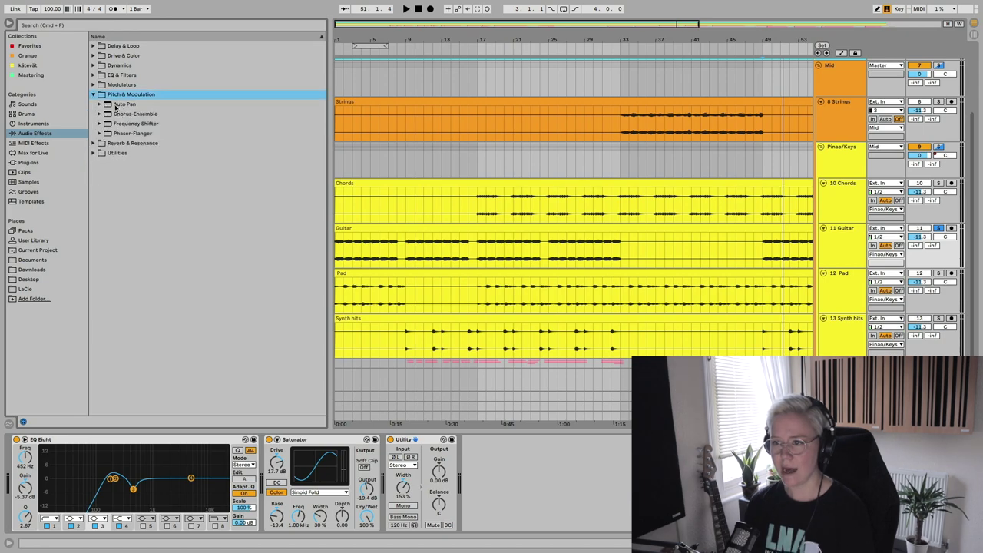
pyautogui.click(121, 106)
pyautogui.moveTo(542, 495); pyautogui.dragTo(530, 487)
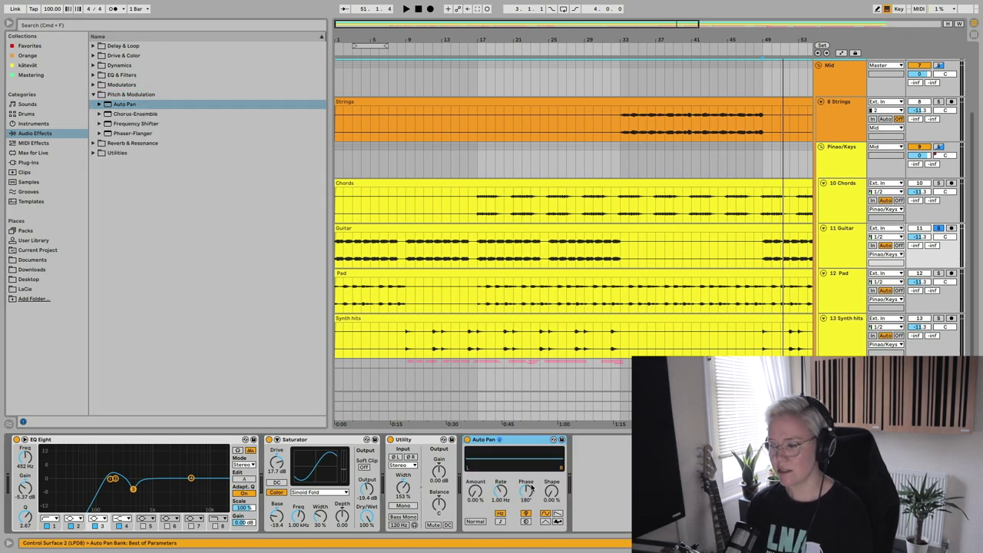
pyautogui.click(9, 26)
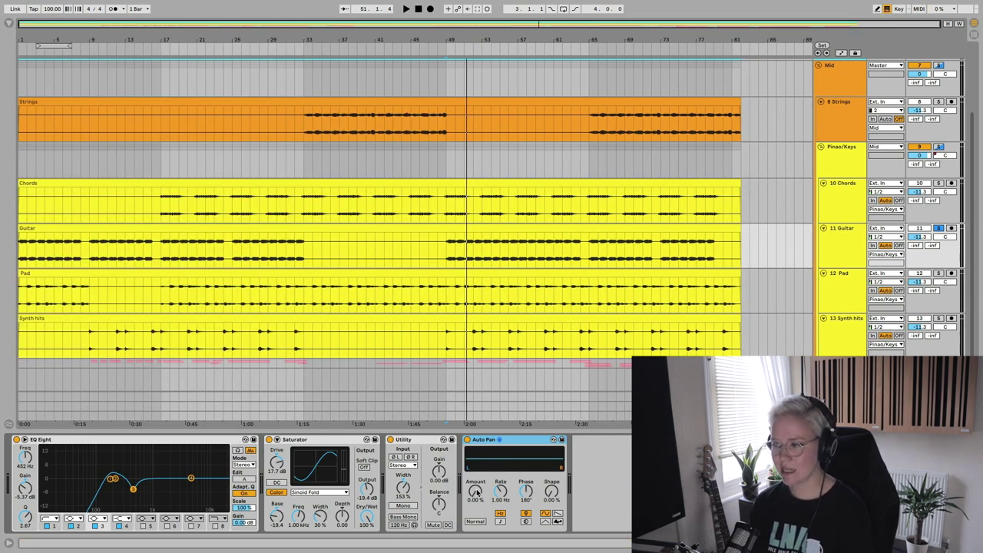
# Set the guitar's Auto Pan amount to 31.7 % and its rate to 0.11 Hz, and play it back
pyautogui.press('Tab')
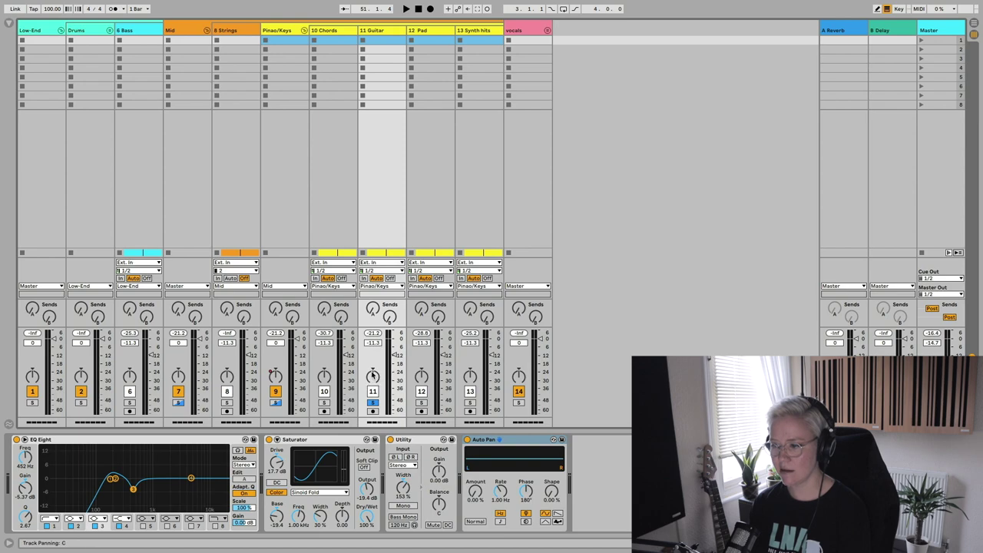
pyautogui.press('Tab')
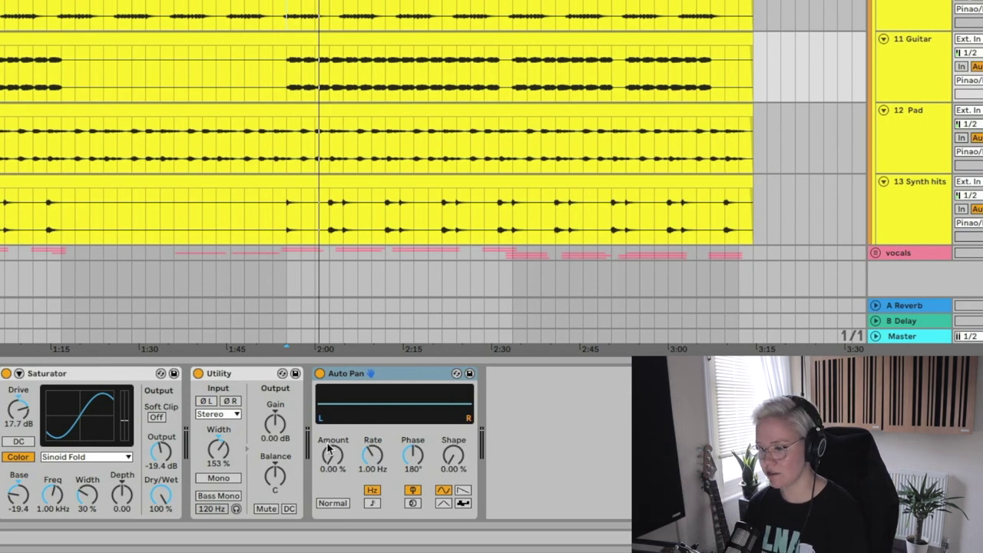
pyautogui.moveTo(328, 449); pyautogui.dragTo(375, 458)
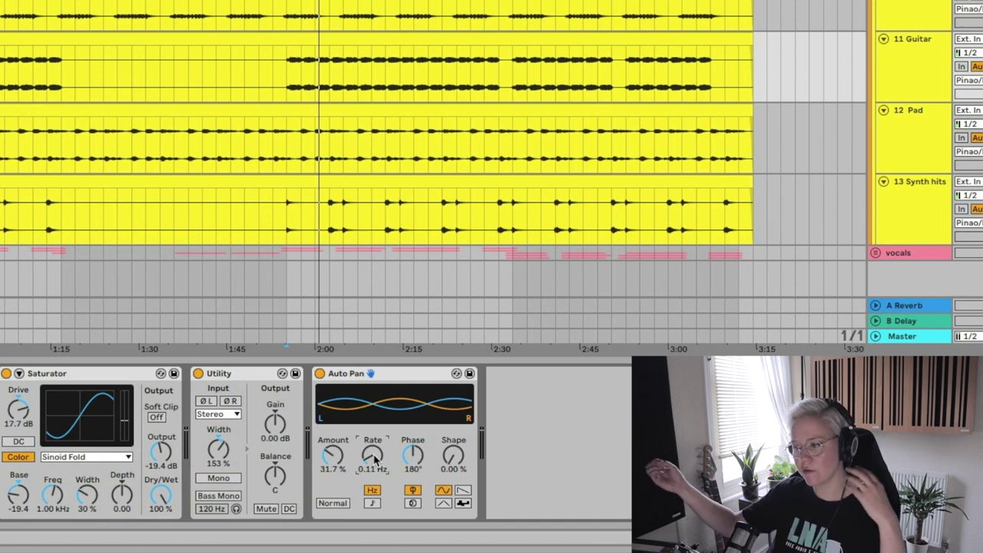
pyautogui.press('space')
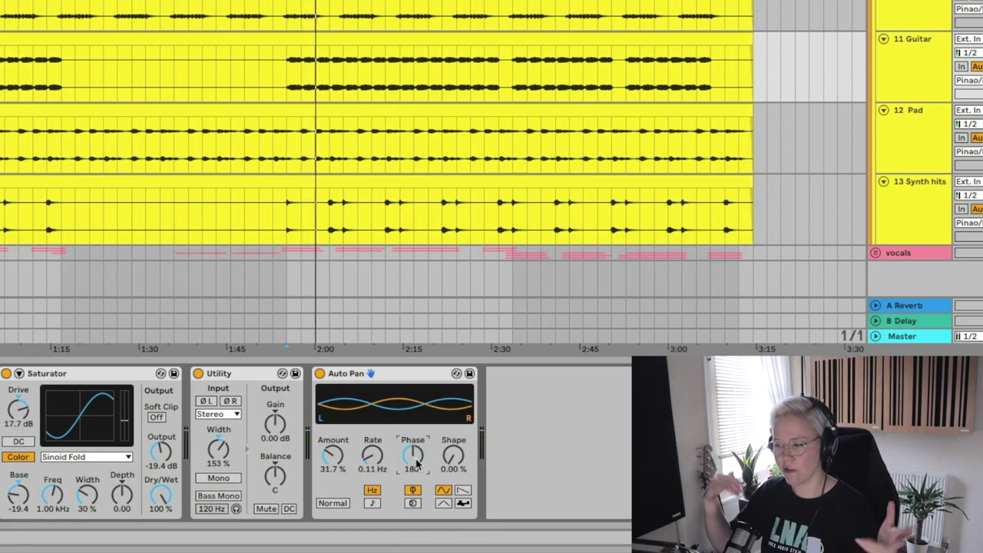
# Raise the Auto Pan amount to 36.5 % and fine-tune its rate while the soloed guitar plays
pyautogui.press('space')
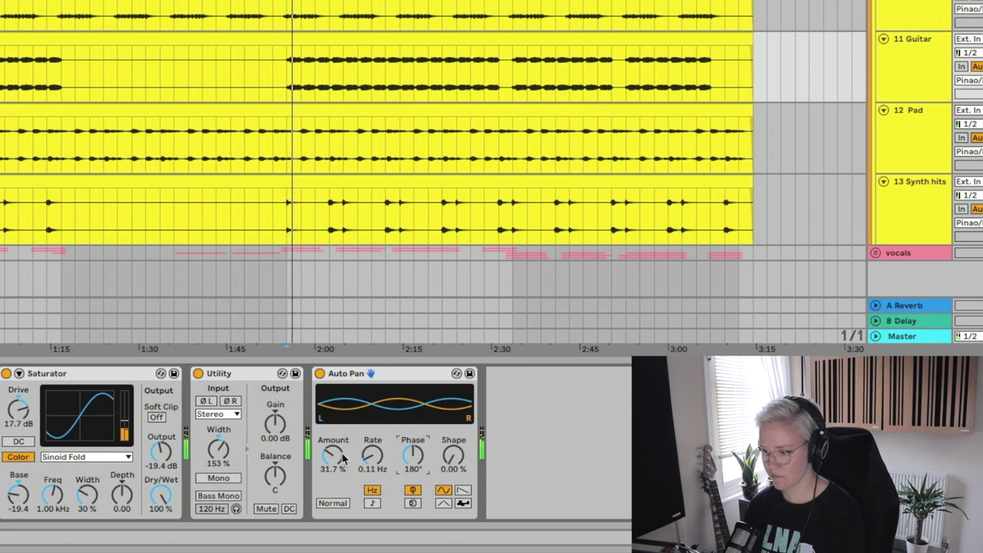
pyautogui.moveTo(333, 455)
pyautogui.mouseDown()
pyautogui.moveTo(333, 434)
pyautogui.moveTo(332, 449)
pyautogui.mouseUp()
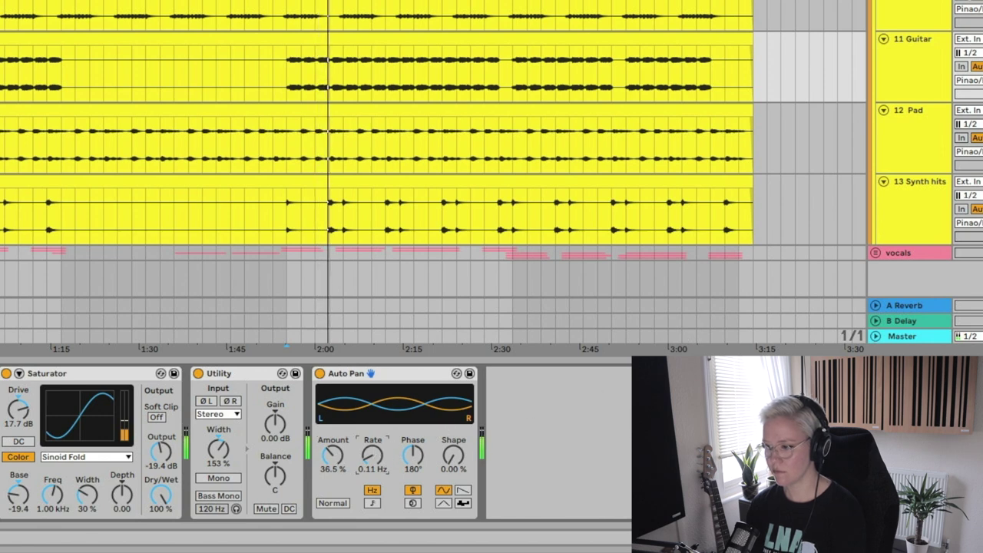
pyautogui.moveTo(372, 453); pyautogui.dragTo(372, 449)
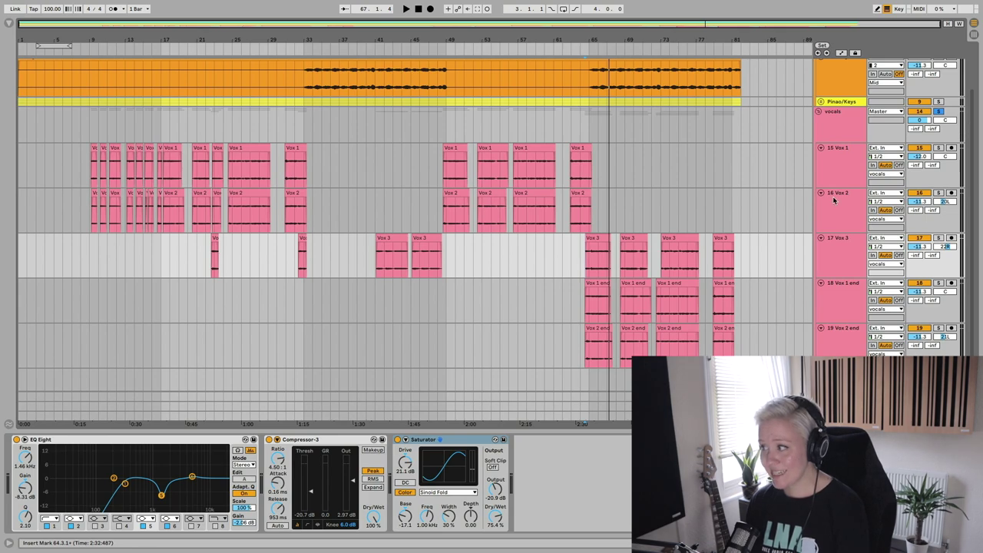
# Unsolo the vocals group and fold it
pyautogui.click(937, 112)
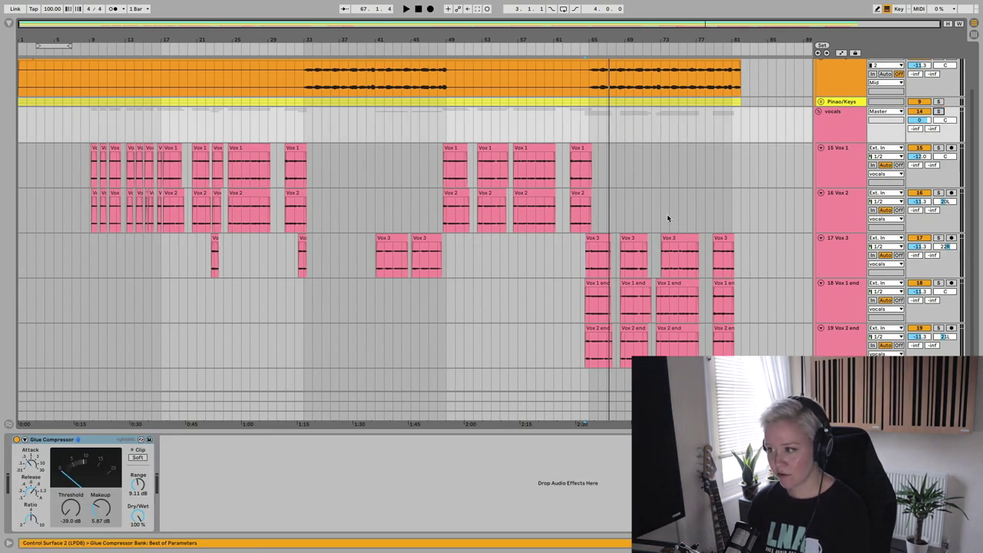
pyautogui.scroll(3, 666, 213)
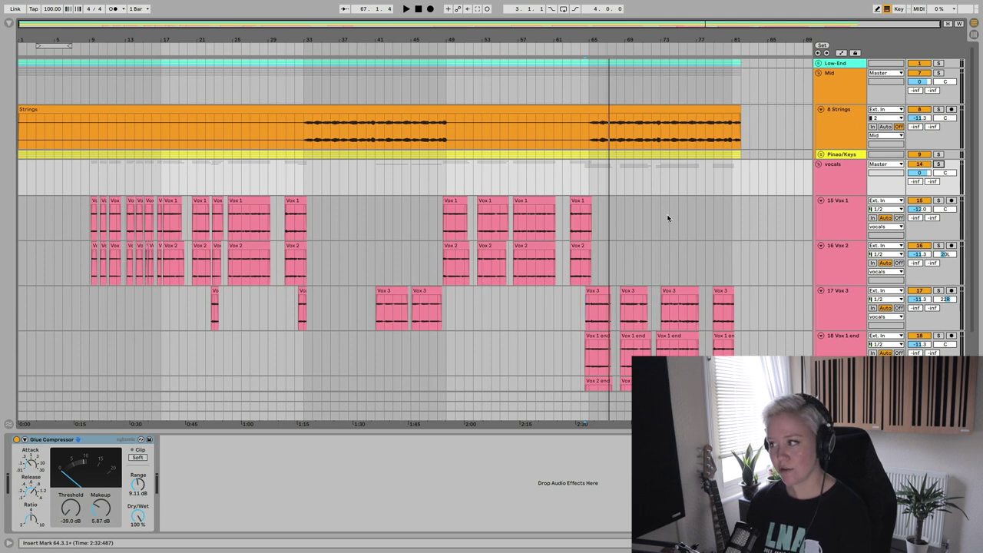
pyautogui.click(819, 165)
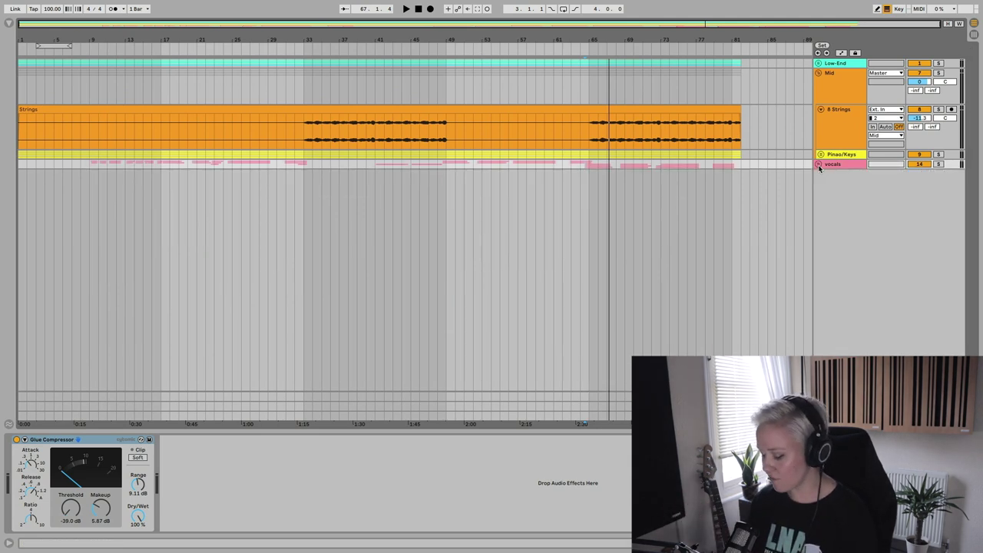
# Unfold the Low-End and Drums groups and look through the devices on the Kick, Hihat and Snare tracks
pyautogui.press('Tab')
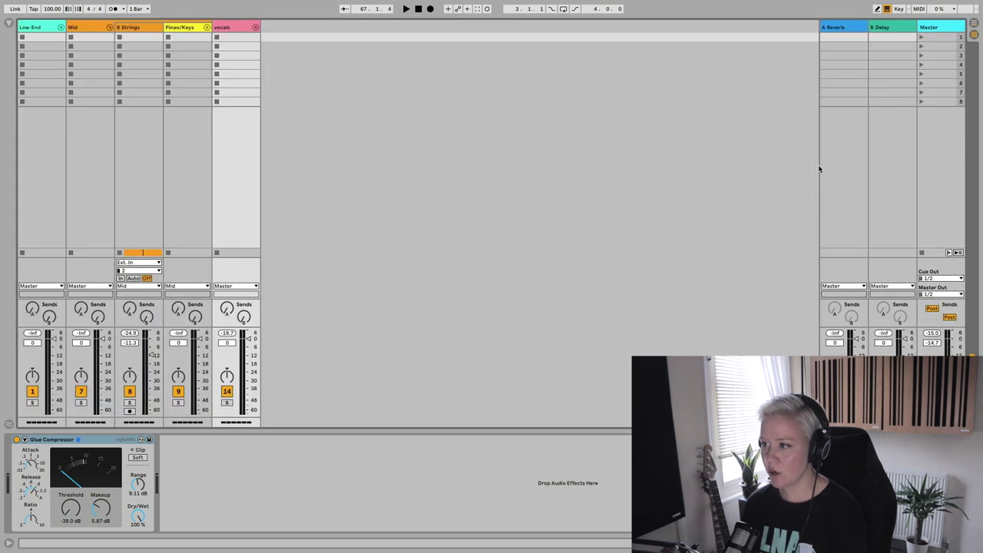
pyautogui.click(60, 27)
pyautogui.click(98, 39)
pyautogui.press('Tab')
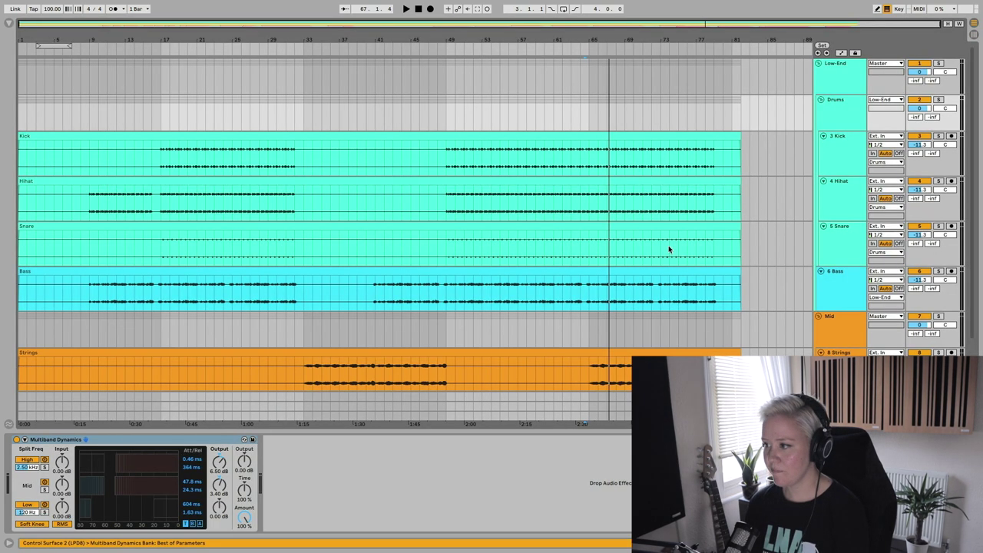
pyautogui.click(842, 153)
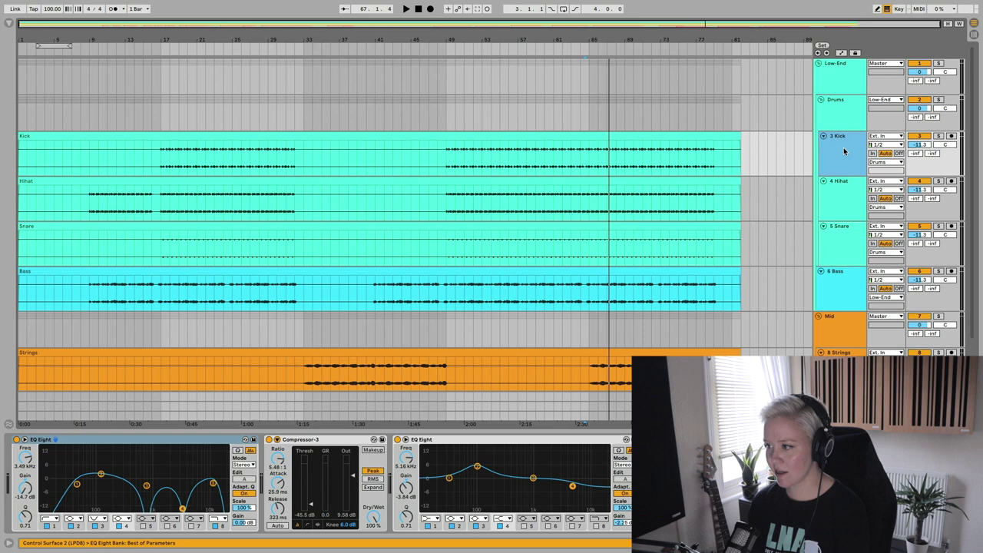
pyautogui.click(842, 203)
pyautogui.click(844, 249)
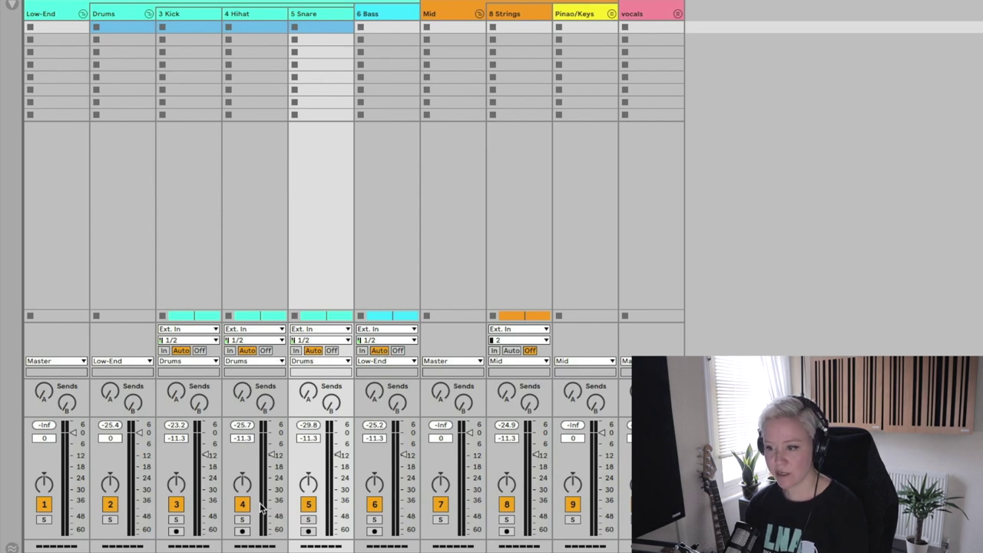
# Pan the Hihat and Snare tracks off centre and play back the soloed Drums group
pyautogui.click(308, 482)
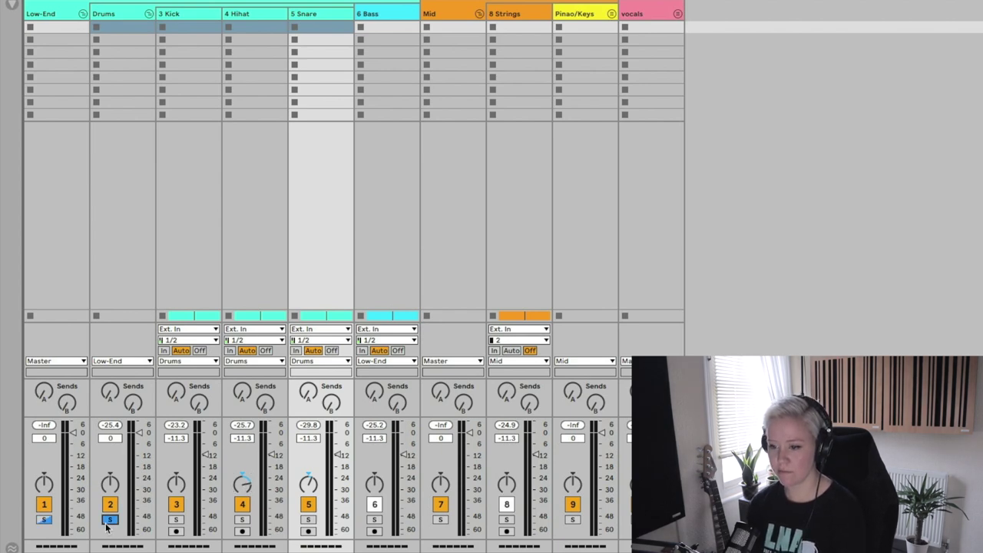
pyautogui.press('space')
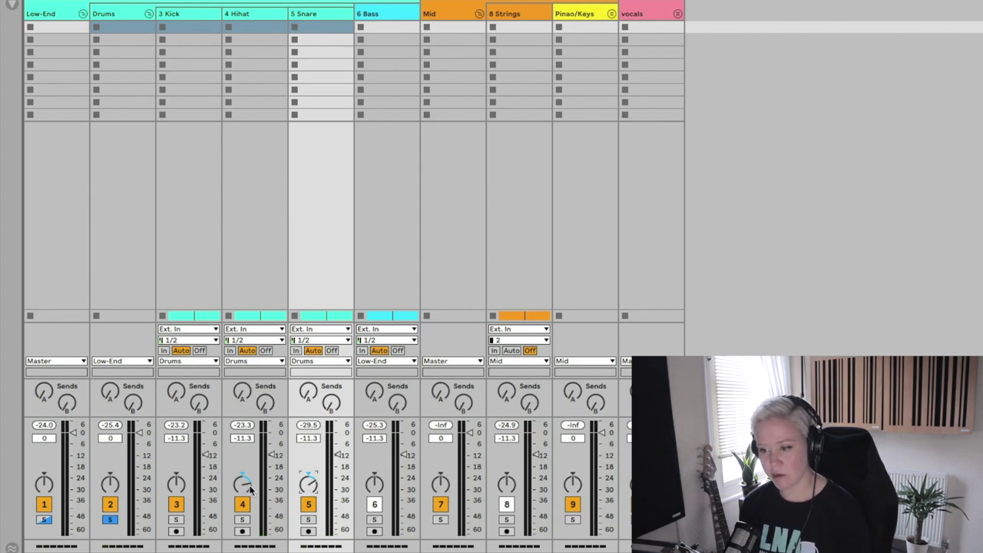
# Add a Utility to the Hihat track and widen its stereo width to about 186 %
pyautogui.click(249, 17)
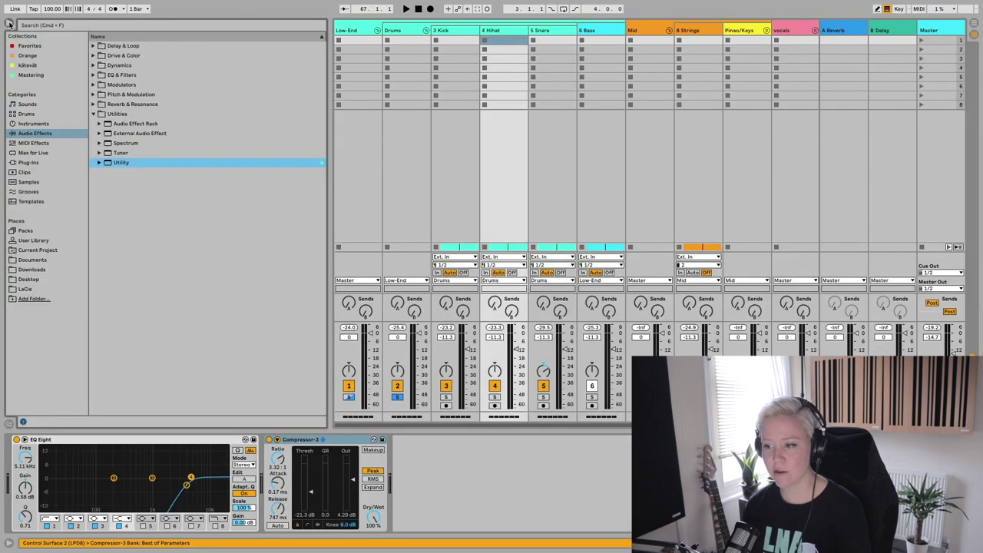
pyautogui.doubleClick(131, 166)
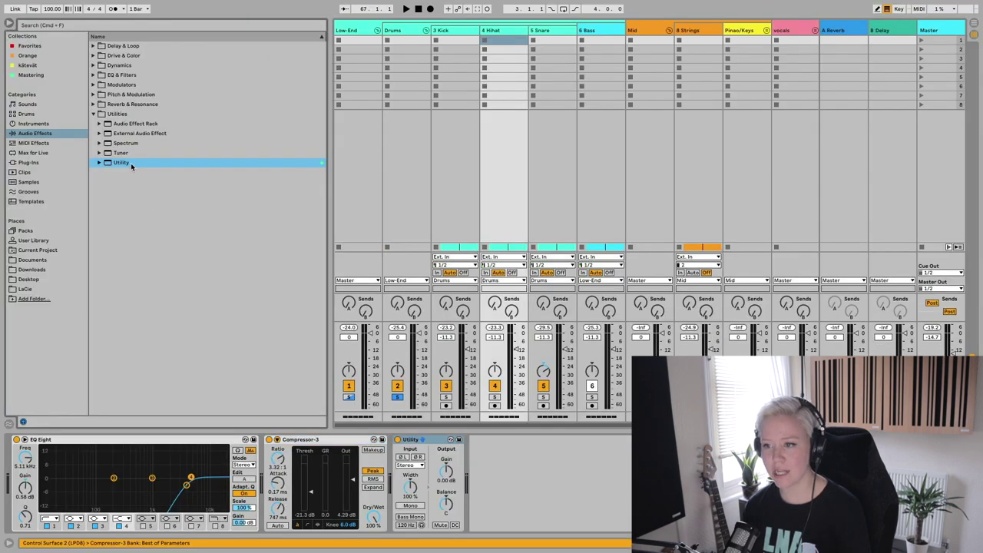
pyautogui.click(8, 24)
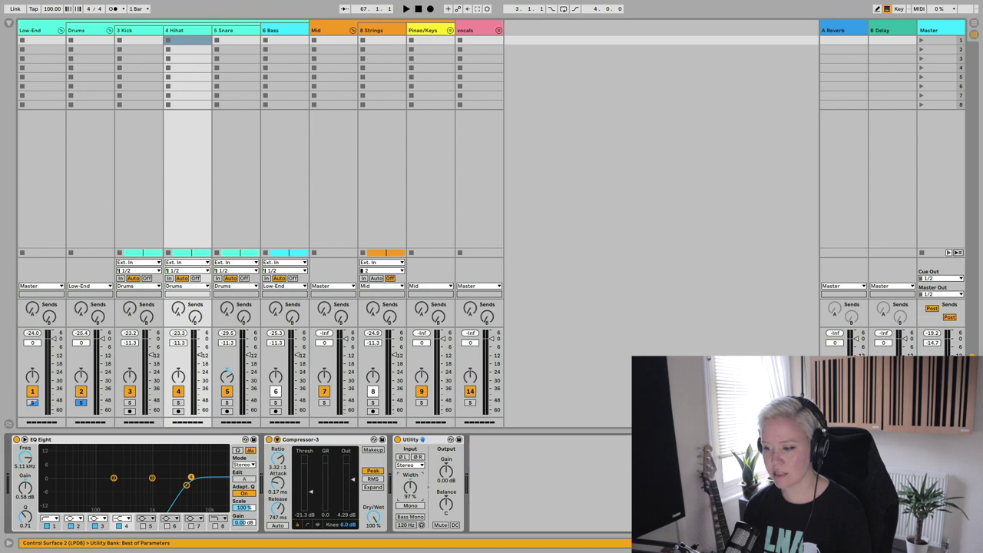
pyautogui.moveTo(415, 479); pyautogui.dragTo(413, 485)
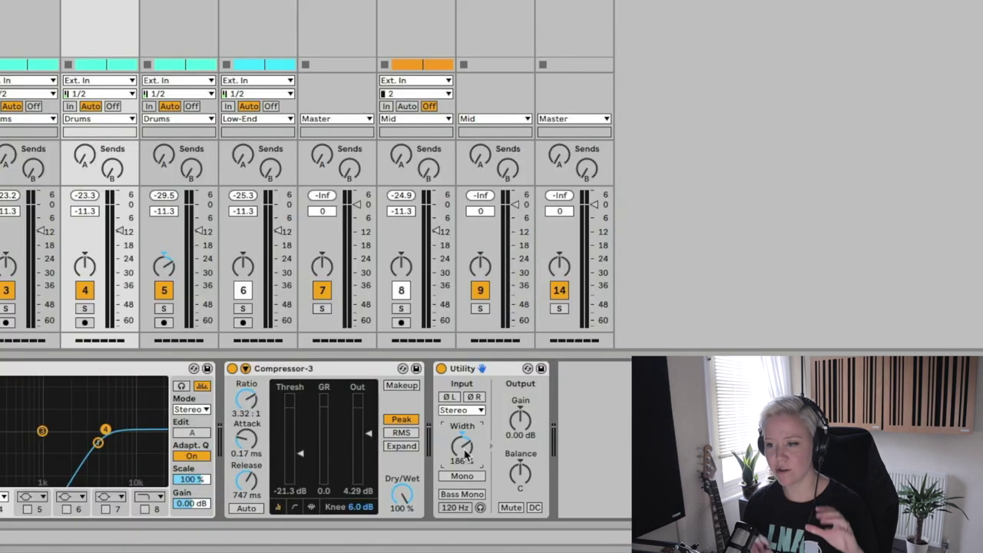
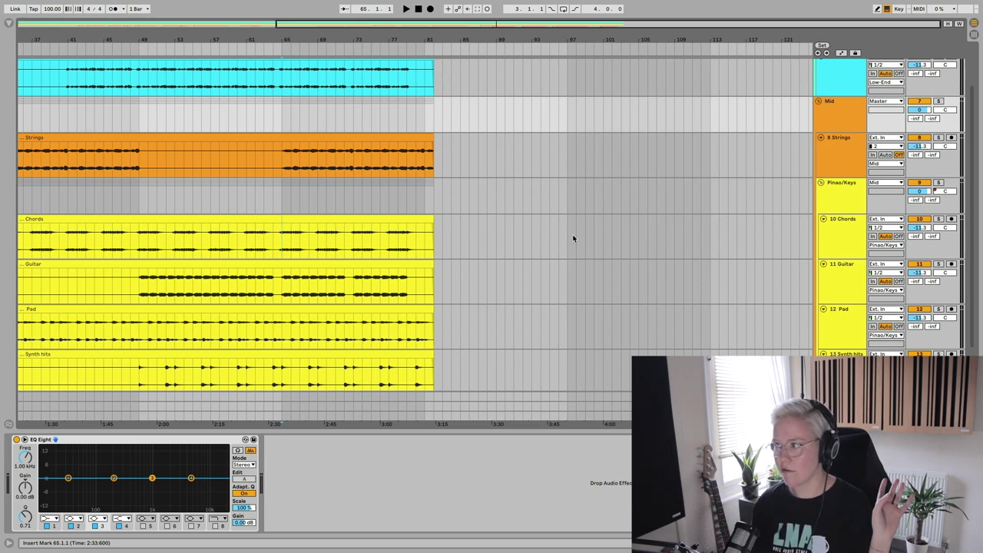
# Set the EQ Eight on the Low-End group to M/S mode
pyautogui.scroll(3, 574, 238)
pyautogui.hscroll(-1, 574, 238)
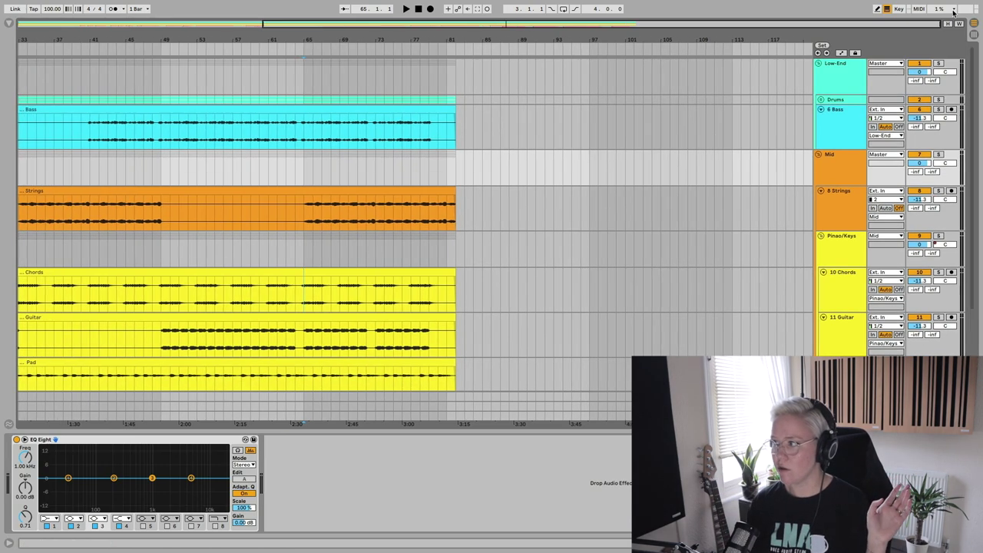
pyautogui.click(844, 75)
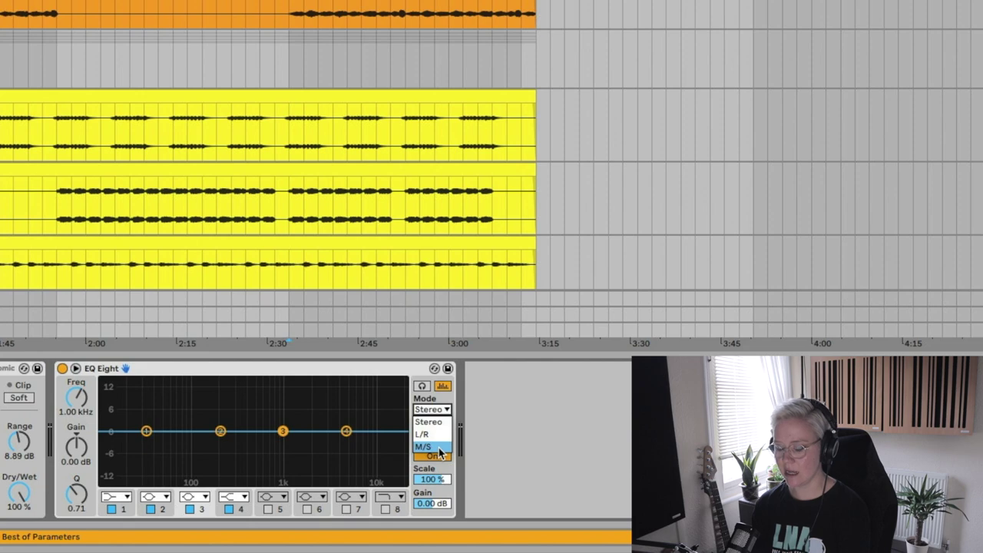
pyautogui.click(439, 449)
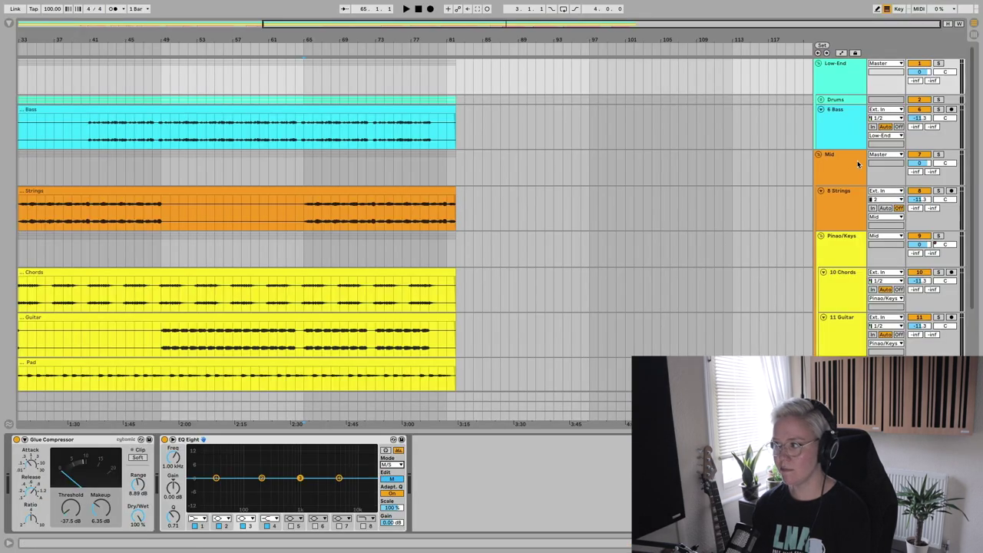
# Set the EQ Eight on the Mid group to L/R mode
pyautogui.click(858, 163)
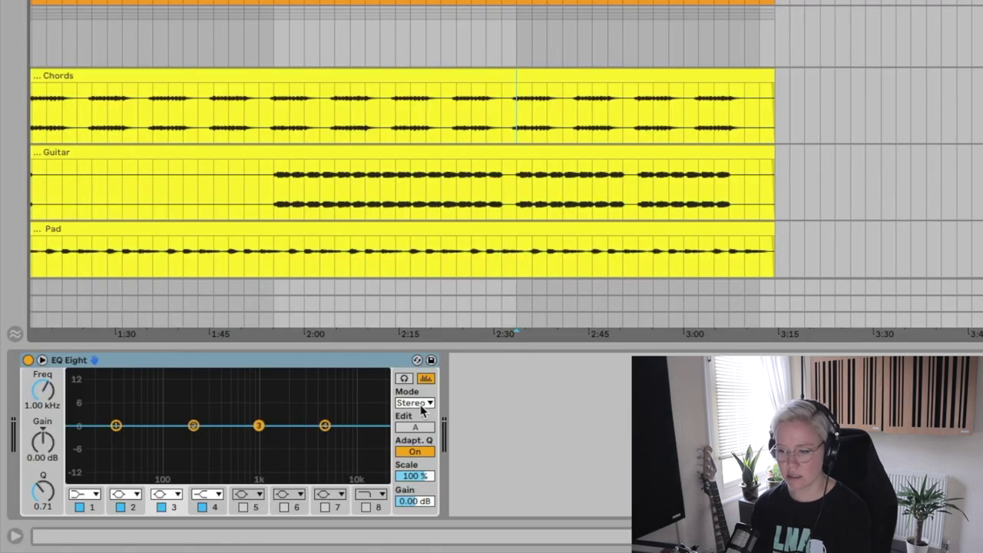
pyautogui.click(245, 465)
pyautogui.click(407, 429)
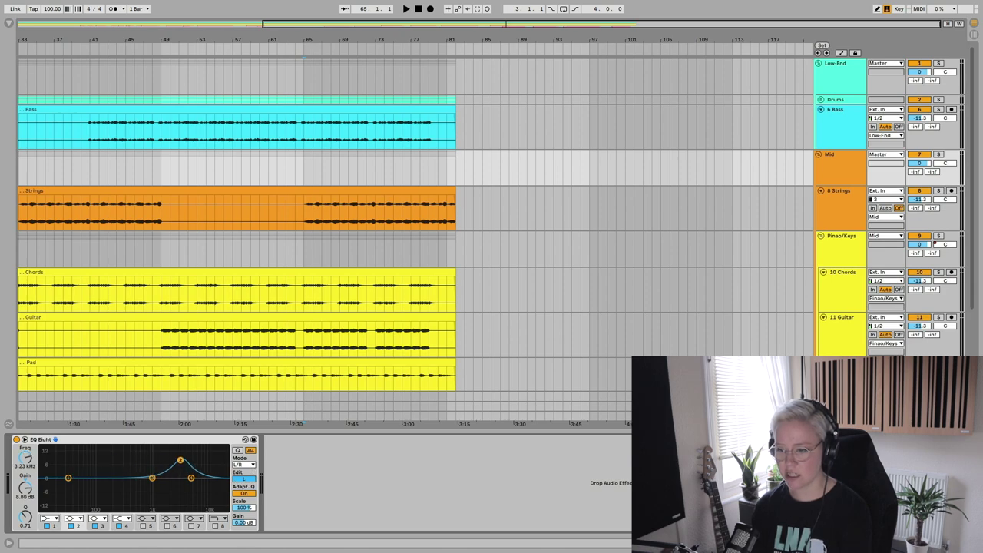
# Sweep boosted bands on the EQ Eight's left channel while the soloed Mid group plays, and set a cut of about 2.65 dB at 391 Hz
pyautogui.moveTo(187, 458); pyautogui.dragTo(180, 486)
pyautogui.press('space')
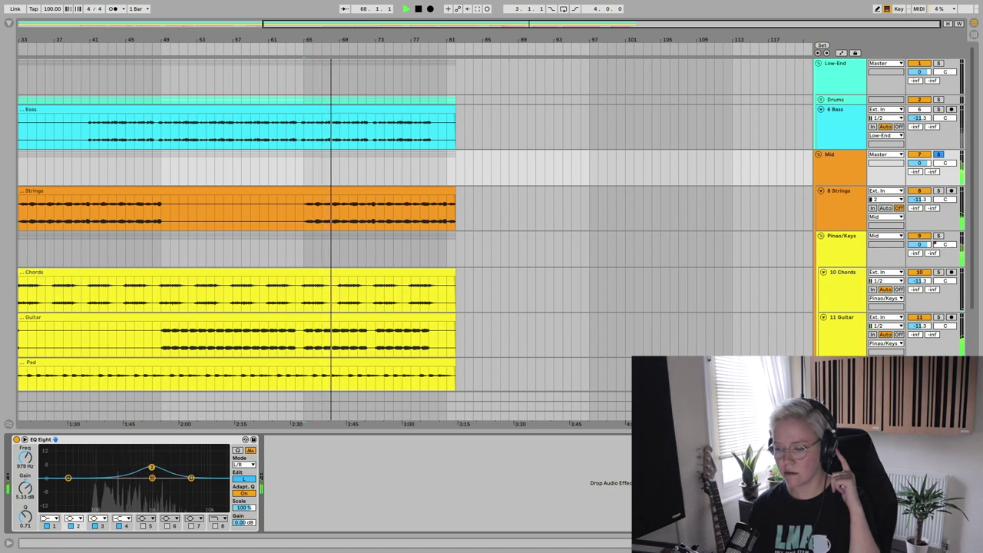
pyautogui.moveTo(152, 477); pyautogui.dragTo(139, 500)
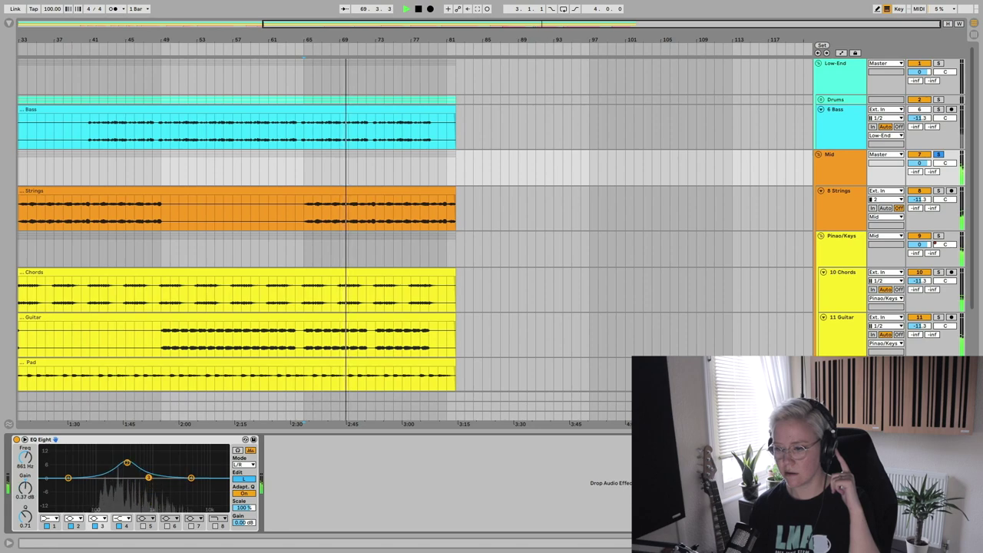
pyautogui.moveTo(127, 463); pyautogui.dragTo(139, 463)
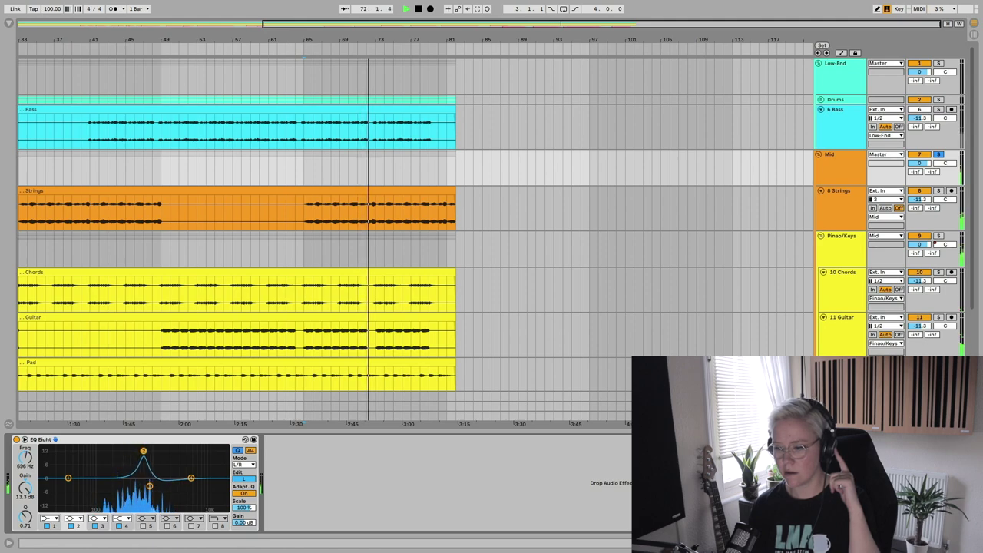
pyautogui.press('space')
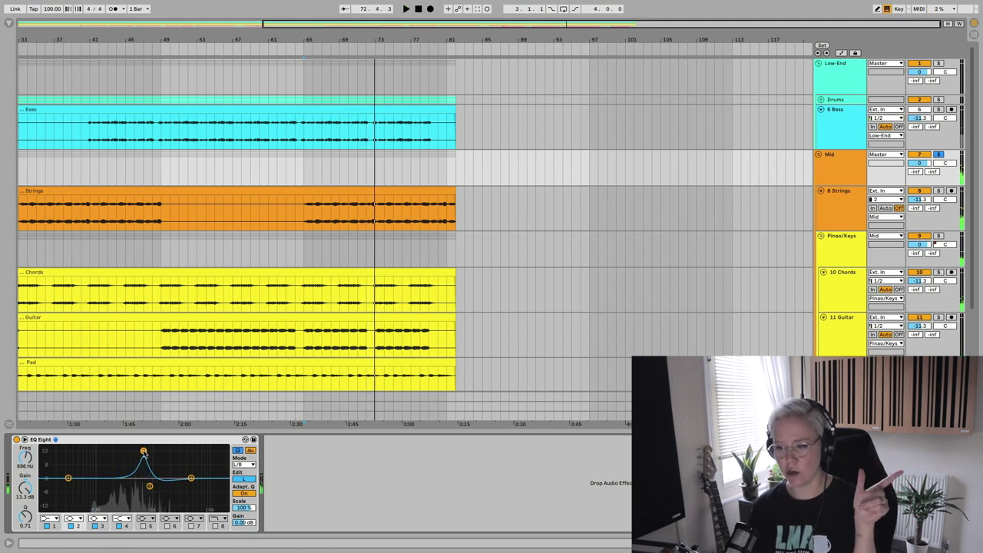
pyautogui.moveTo(152, 488); pyautogui.dragTo(151, 493)
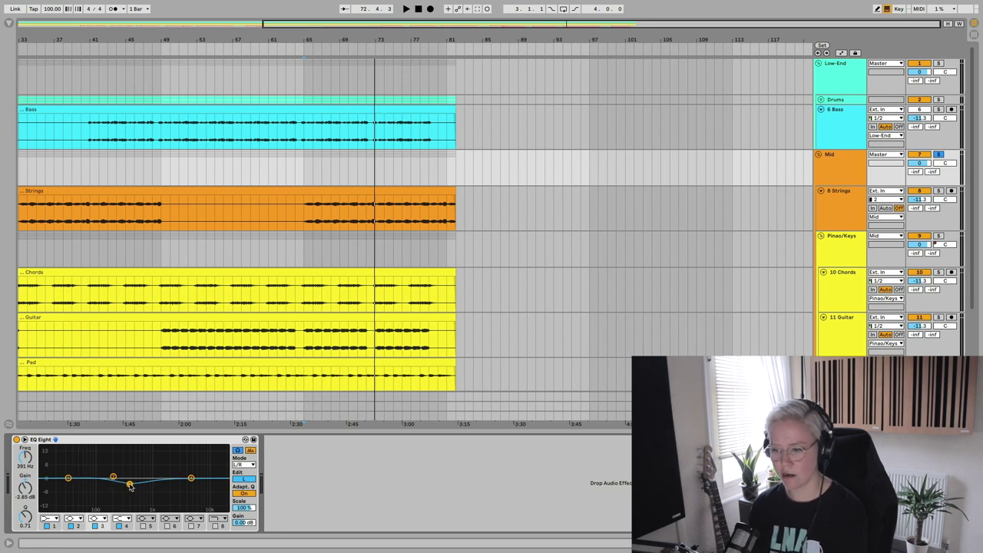
pyautogui.press('space')
# Switch the Mid group's EQ Eight to the right channel and boost it about 1.61 dB at 1.41 kHz during playback
pyautogui.click(243, 477)
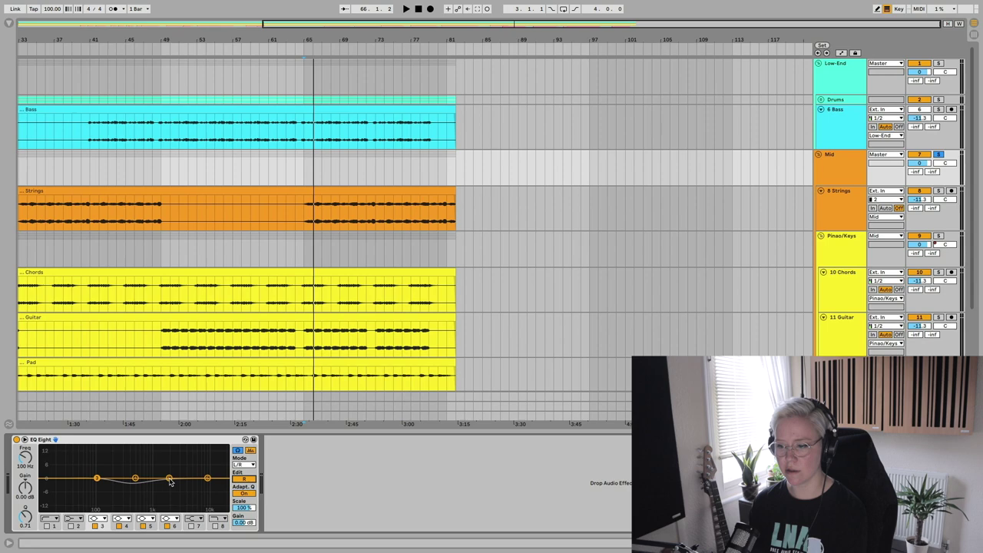
pyautogui.press('space')
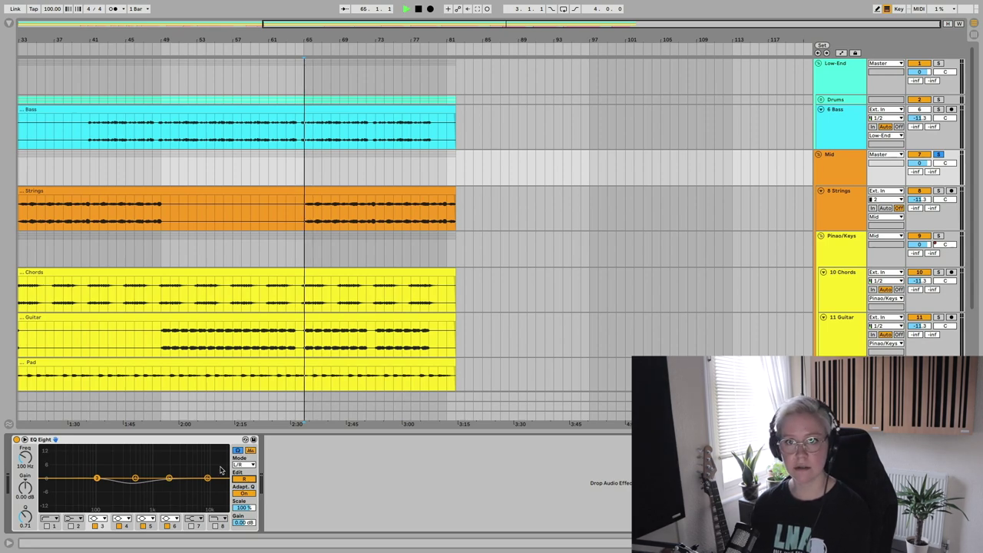
pyautogui.moveTo(169, 479); pyautogui.dragTo(167, 450)
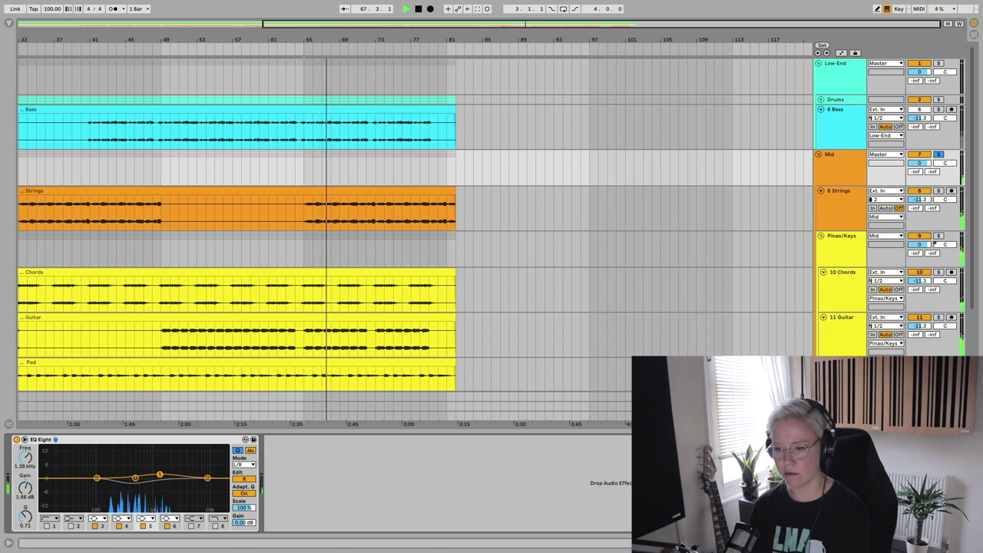
pyautogui.moveTo(160, 477); pyautogui.dragTo(159, 479)
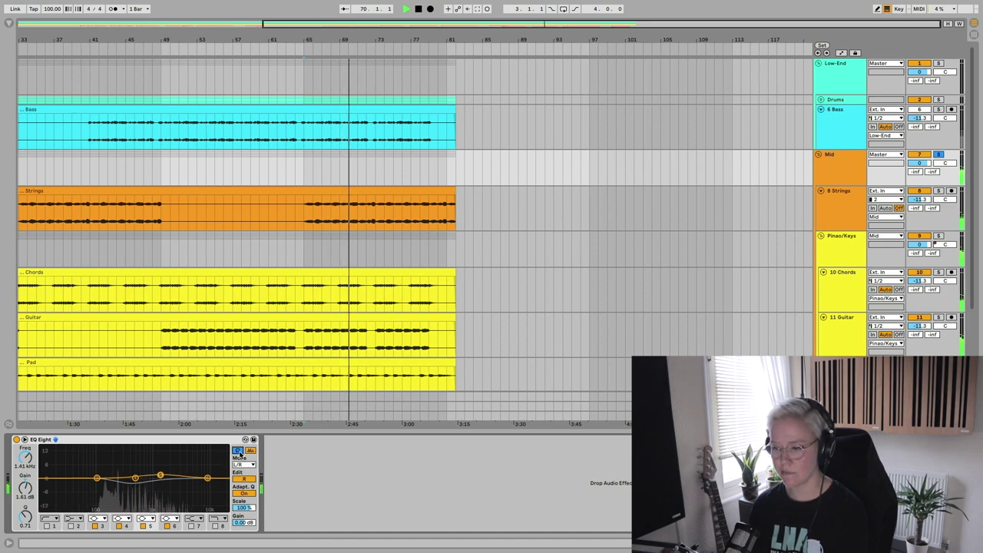
# Play from bar 49 and boost the mid channel of the Low-End group's EQ Eight about 2.36 dB at 132 Hz with a Q of 0.50
pyautogui.scroll(-2, 722, 264)
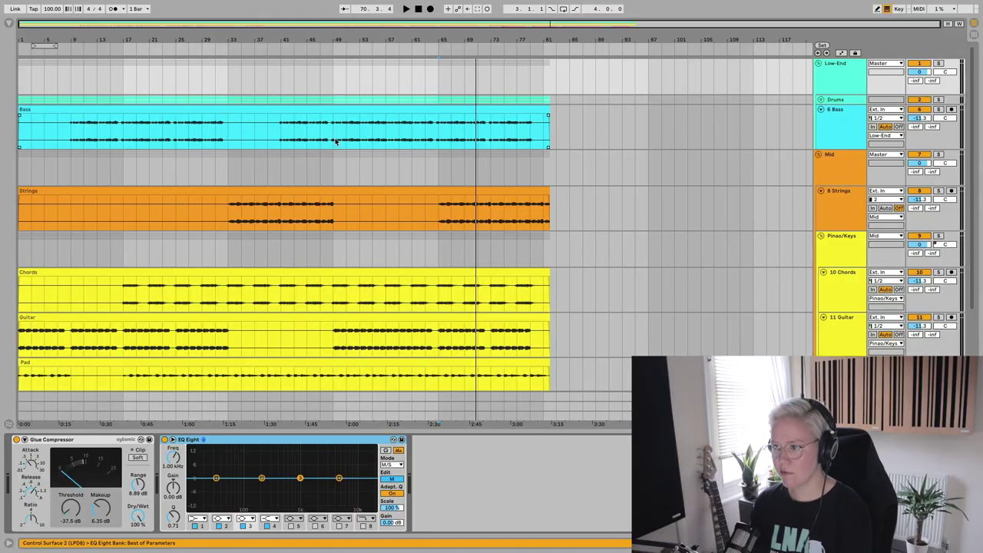
pyautogui.click(333, 138)
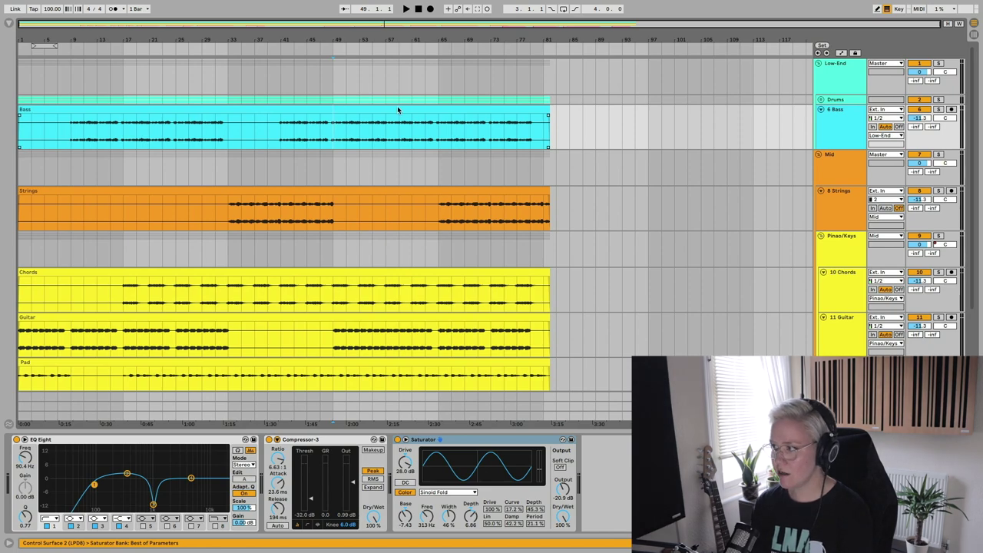
pyautogui.click(833, 102)
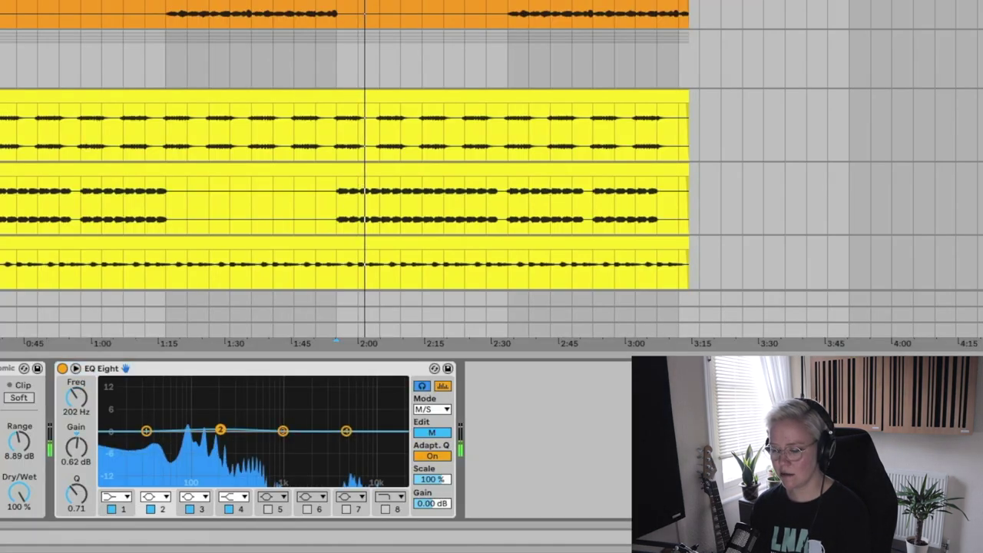
pyautogui.moveTo(261, 478); pyautogui.dragTo(245, 447)
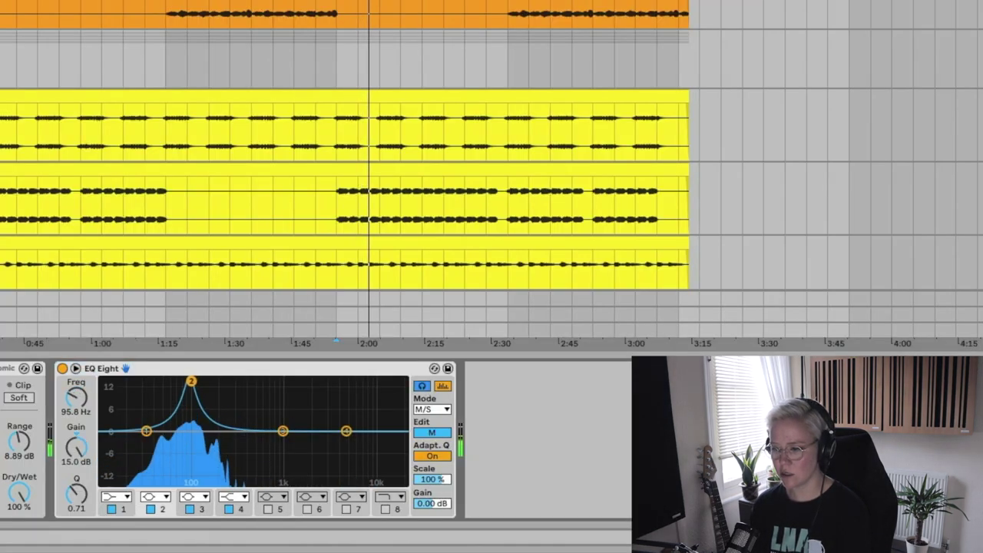
pyautogui.moveTo(195, 381); pyautogui.dragTo(225, 419)
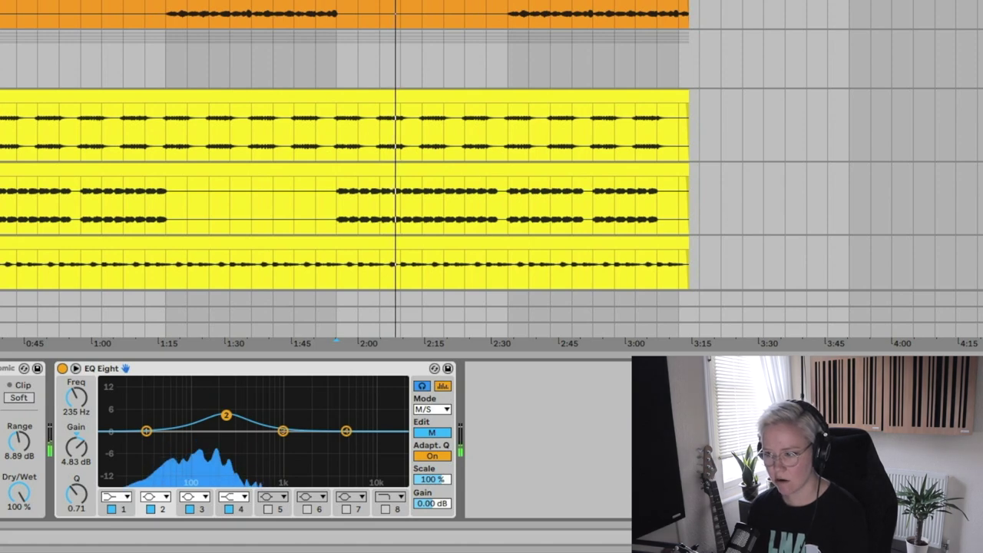
pyautogui.moveTo(225, 415); pyautogui.dragTo(206, 423)
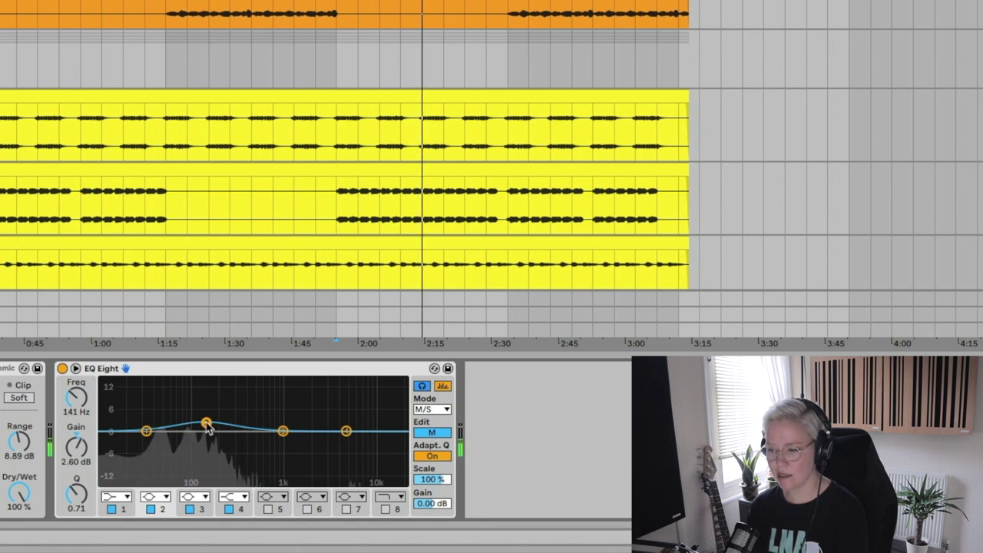
pyautogui.moveTo(76, 495); pyautogui.dragTo(76, 511)
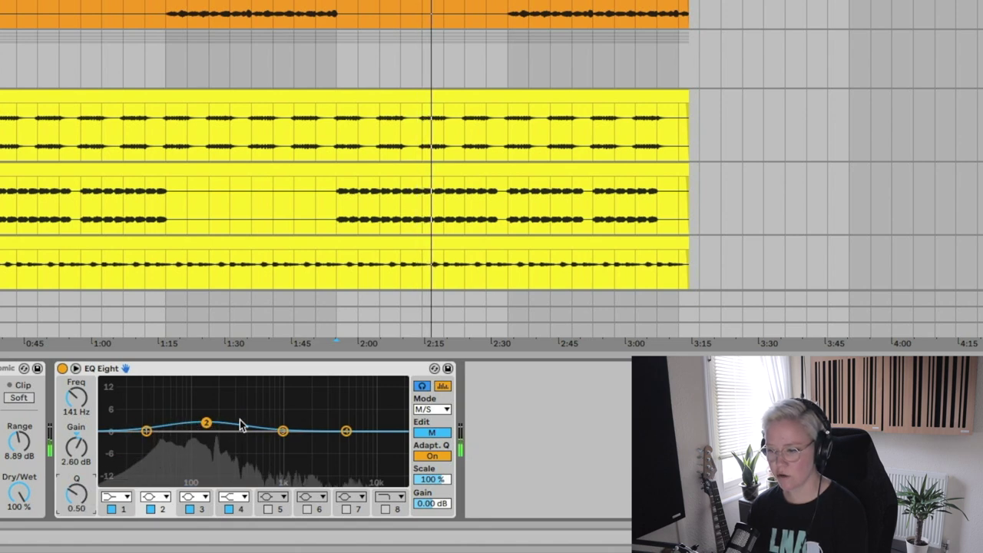
pyautogui.moveTo(206, 422); pyautogui.dragTo(204, 423)
# On the side channel of the Low-End EQ Eight, cut the lows slightly, boost 10.0 kHz by about 2.60 dB and turn off audition mode
pyautogui.click(436, 409)
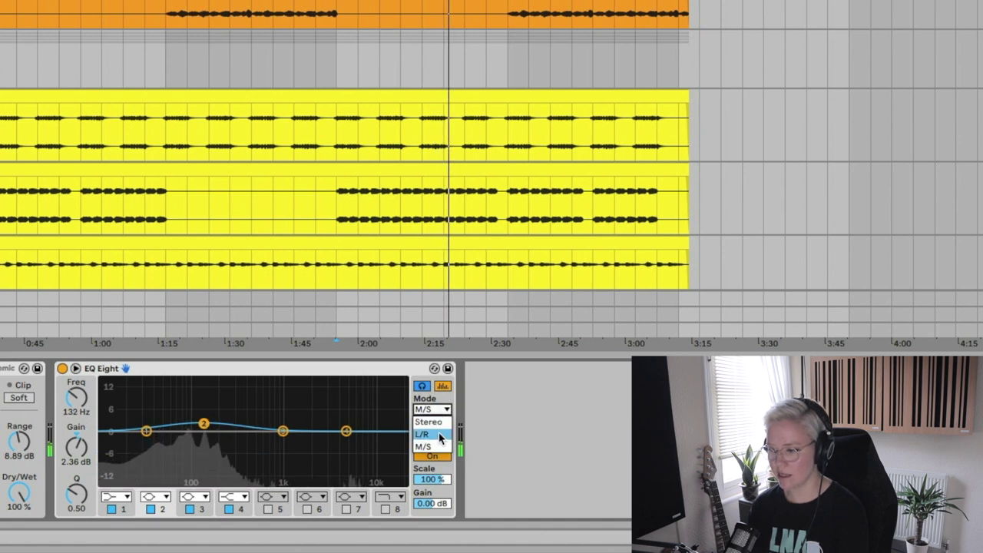
pyautogui.click(436, 448)
pyautogui.click(432, 431)
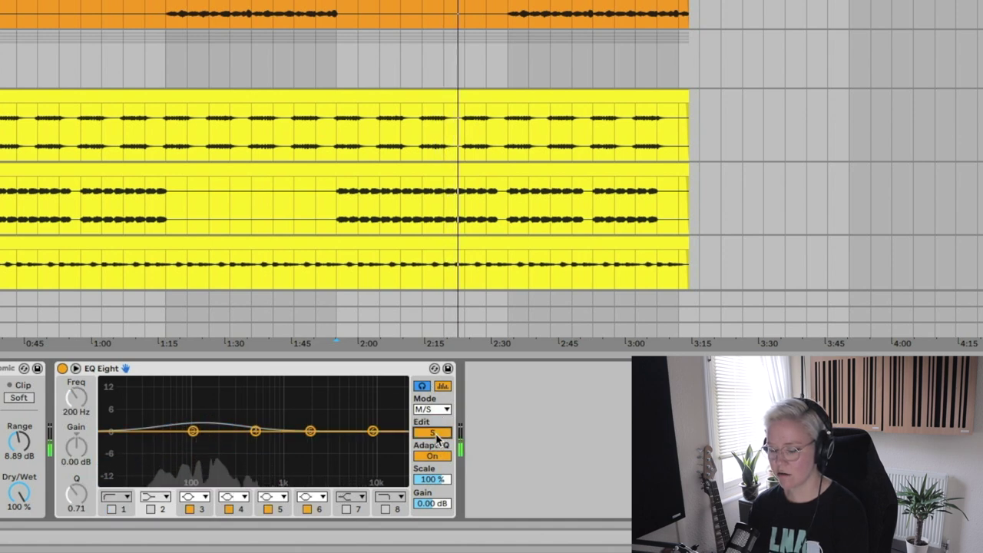
pyautogui.moveTo(257, 432); pyautogui.dragTo(302, 423)
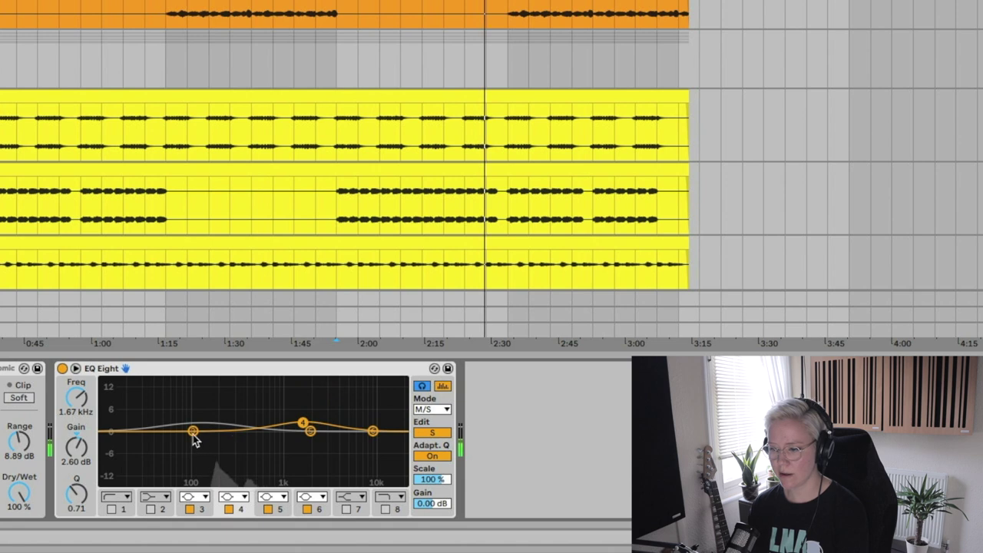
pyautogui.moveTo(193, 430)
pyautogui.mouseDown()
pyautogui.moveTo(192, 452)
pyautogui.moveTo(219, 450)
pyautogui.moveTo(188, 445)
pyautogui.mouseUp()
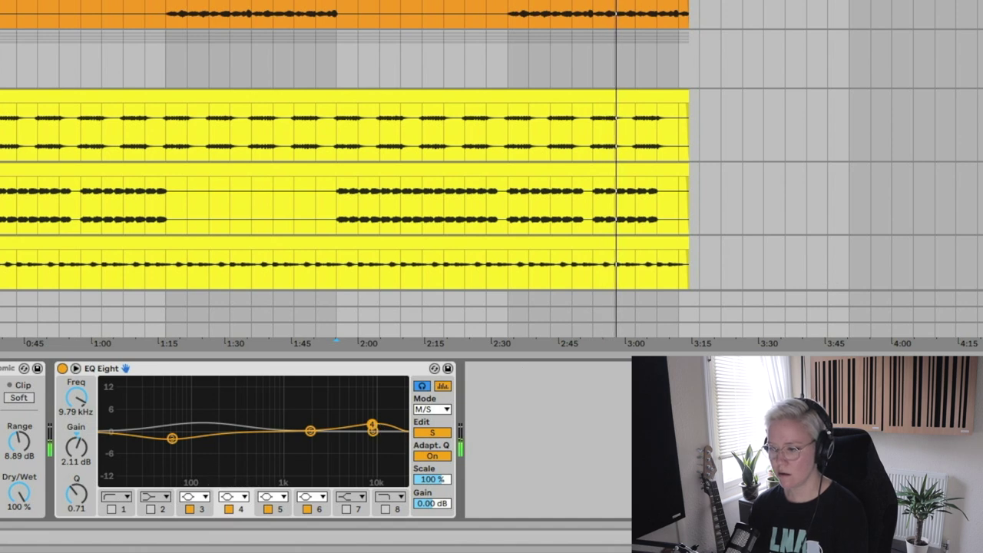
pyautogui.click(420, 387)
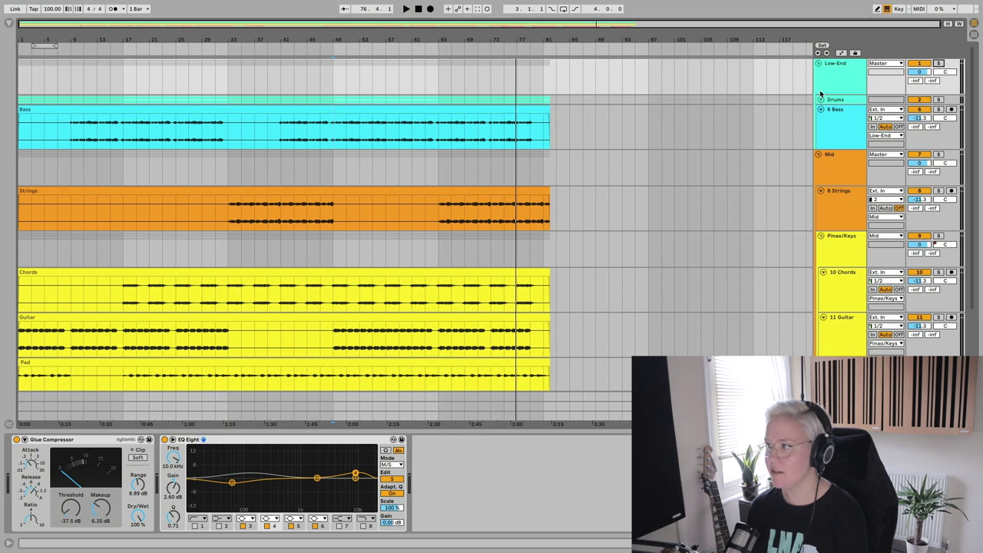
pyautogui.click(821, 110)
pyautogui.click(819, 120)
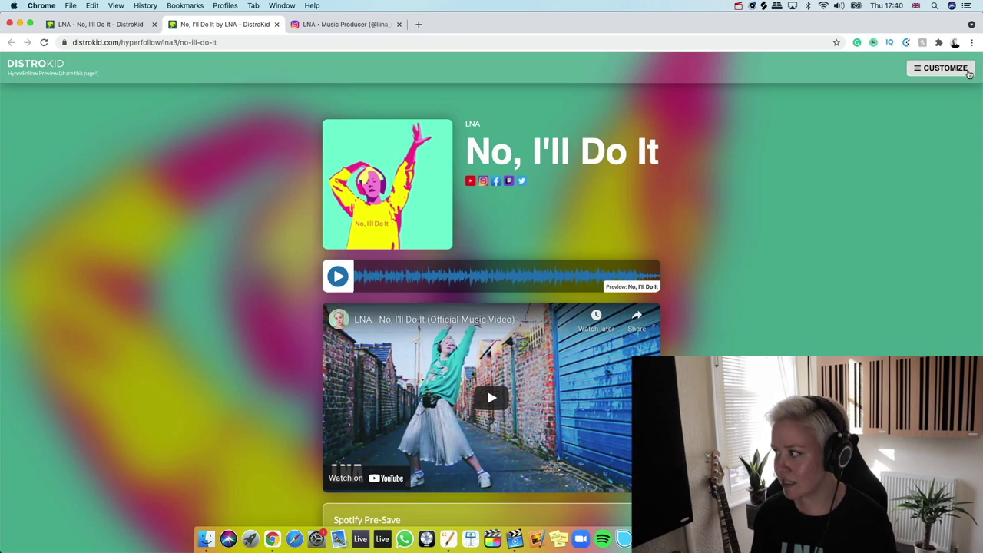
# Switch to DistroKid, open the "No, I'll Do It" HyperFollow page for editing and look through its settings
pyautogui.click(943, 69)
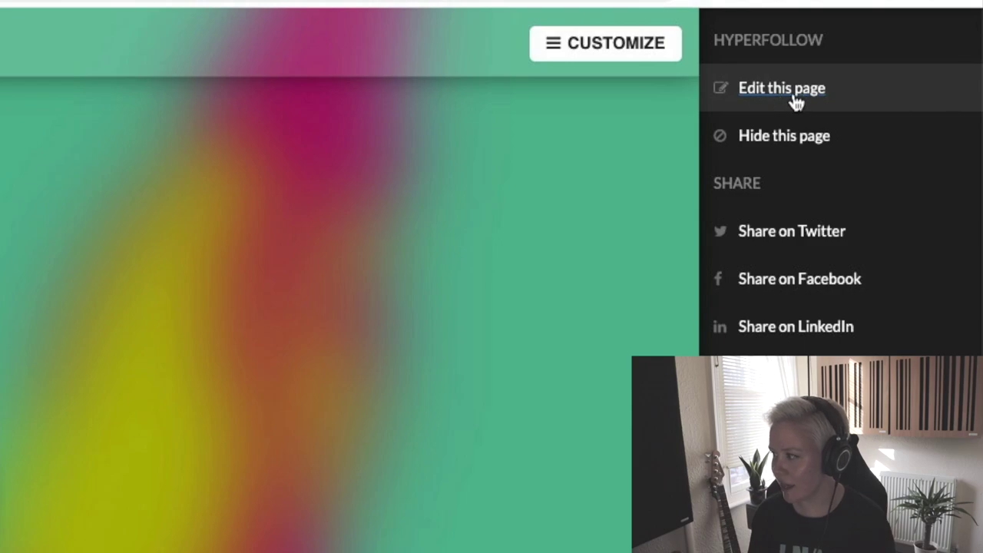
pyautogui.click(795, 102)
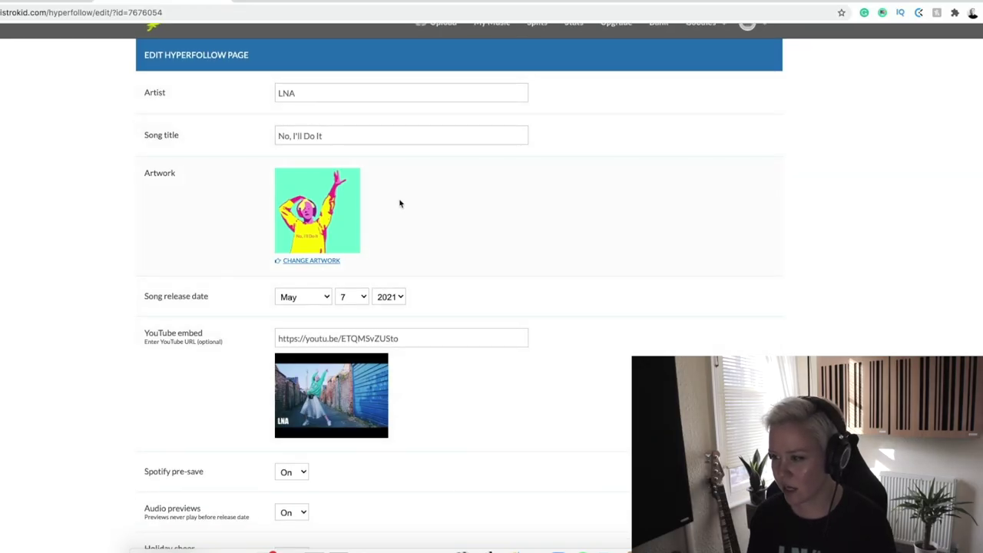
pyautogui.scroll(-3, 399, 203)
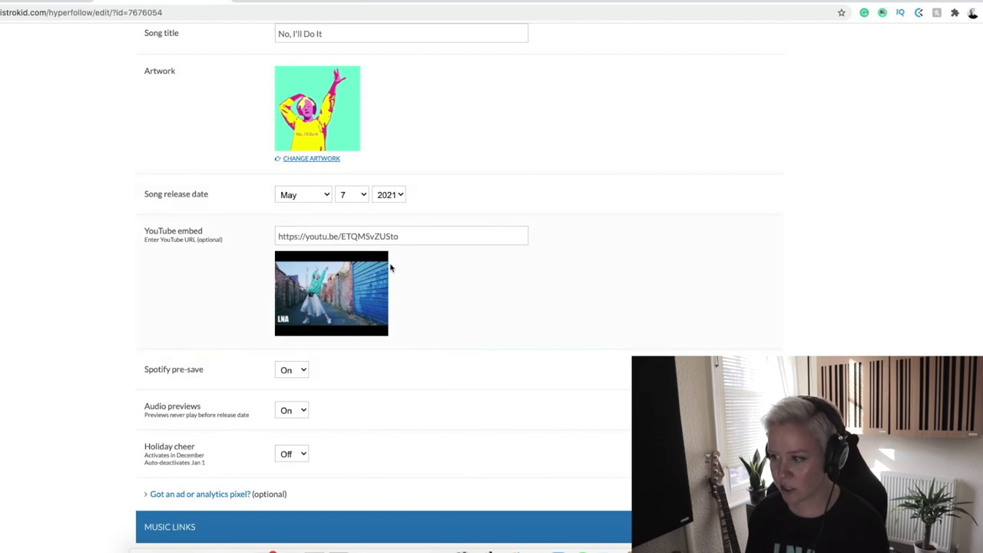
# Add an empty entry to the HyperFollow page's music links, and remove it again
pyautogui.scroll(-3, 399, 284)
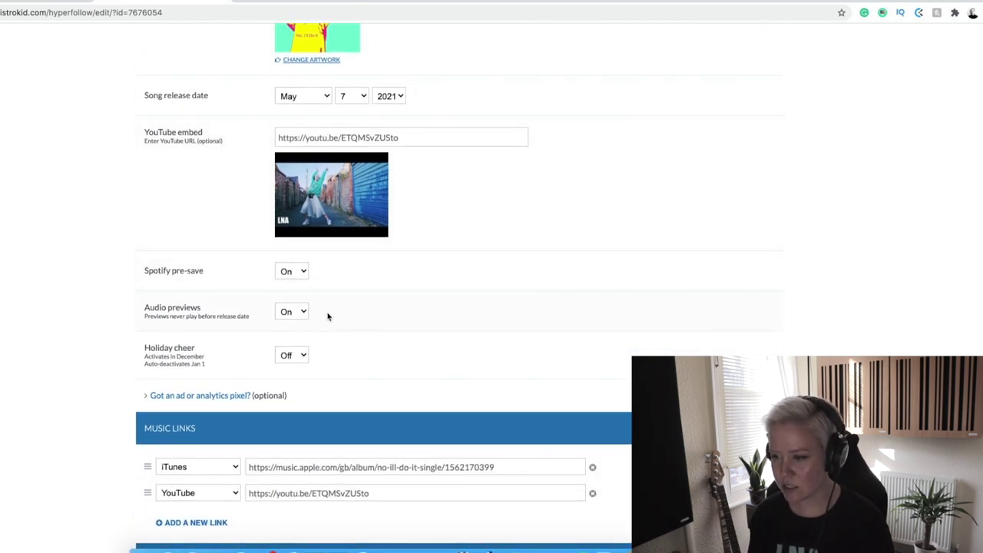
pyautogui.scroll(-2, 358, 355)
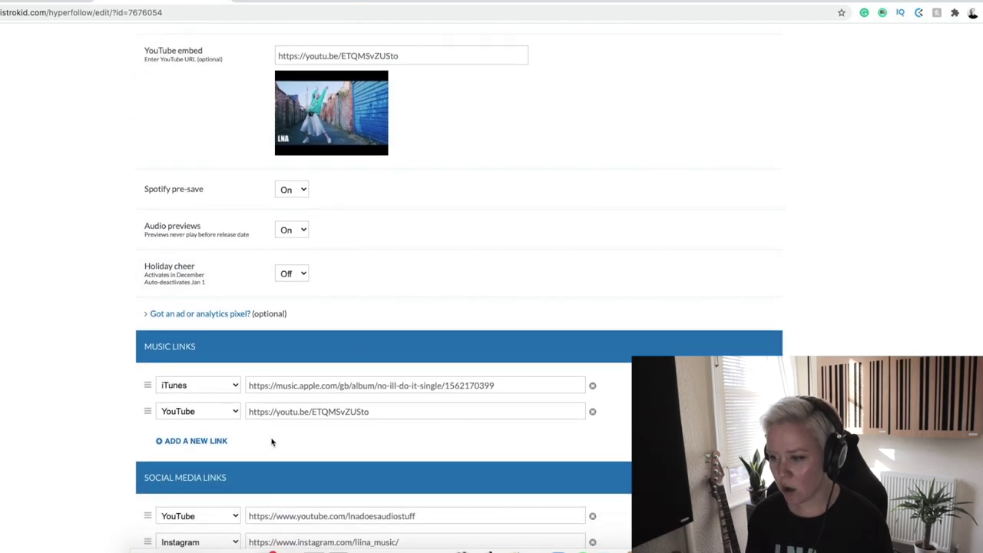
pyautogui.scroll(-4, 271, 441)
pyautogui.click(193, 290)
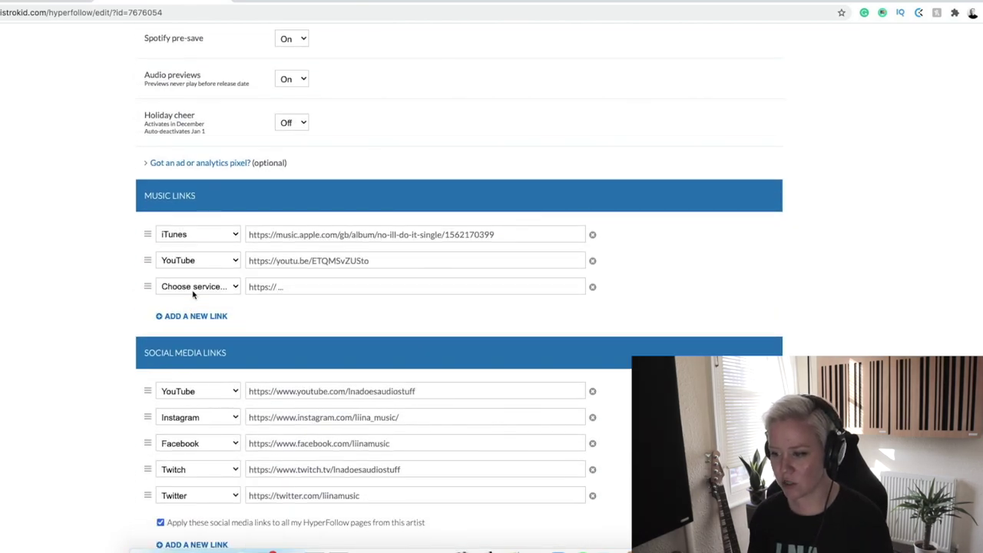
pyautogui.click(592, 286)
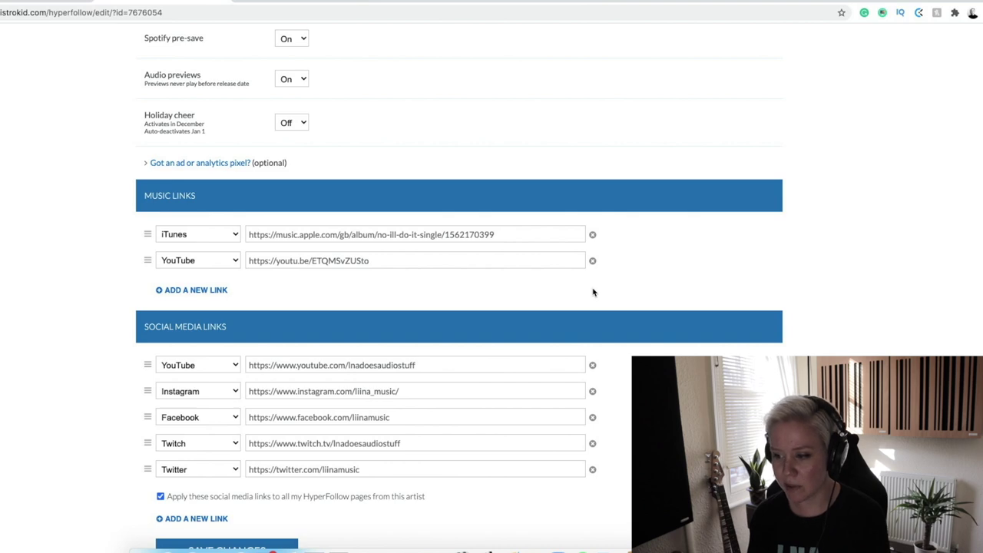
# Save the HyperFollow page changes, look over the published page and play its "No, I'll Do It" audio preview
pyautogui.scroll(-3, 159, 243)
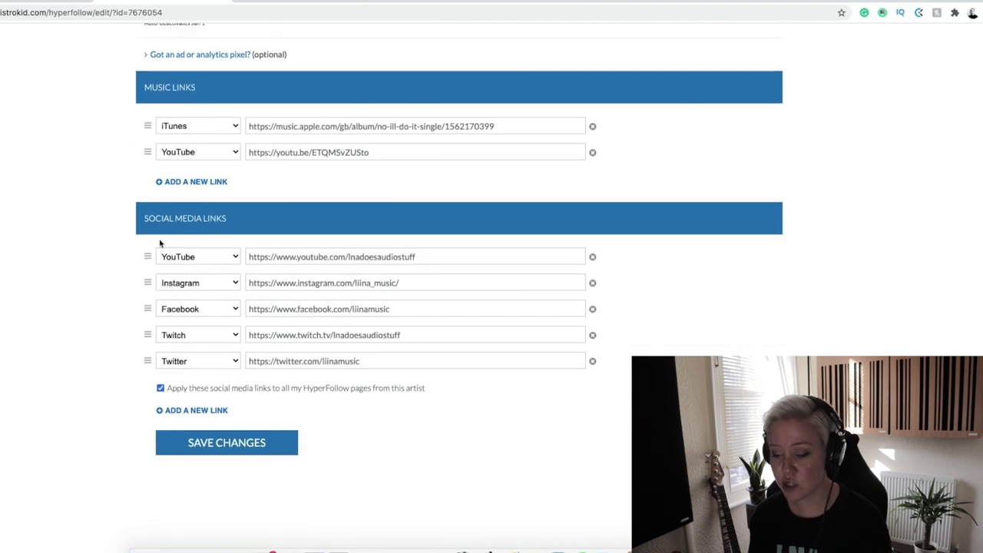
pyautogui.click(278, 449)
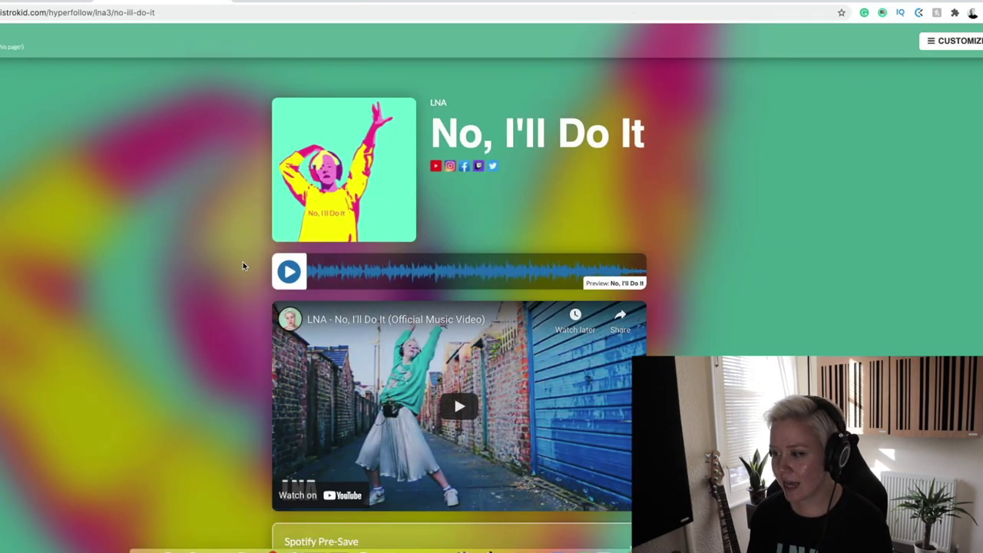
pyautogui.scroll(-2, 454, 394)
pyautogui.scroll(2, 454, 303)
pyautogui.click(289, 272)
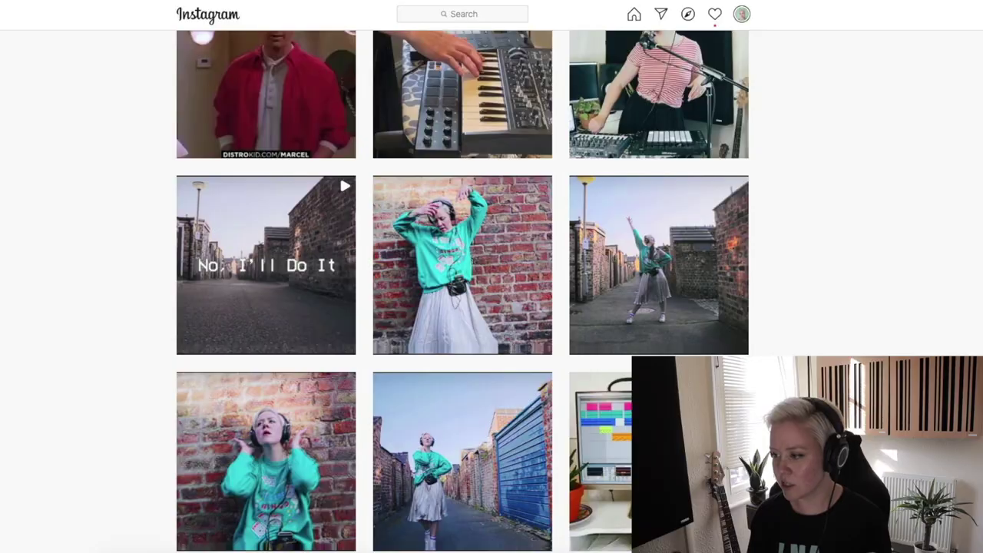
# From the Instagram profile, open the Linktree, follow "No, I'll Do It - Listen here" and look through the HyperFollow page
pyautogui.scroll(-1, 462, 292)
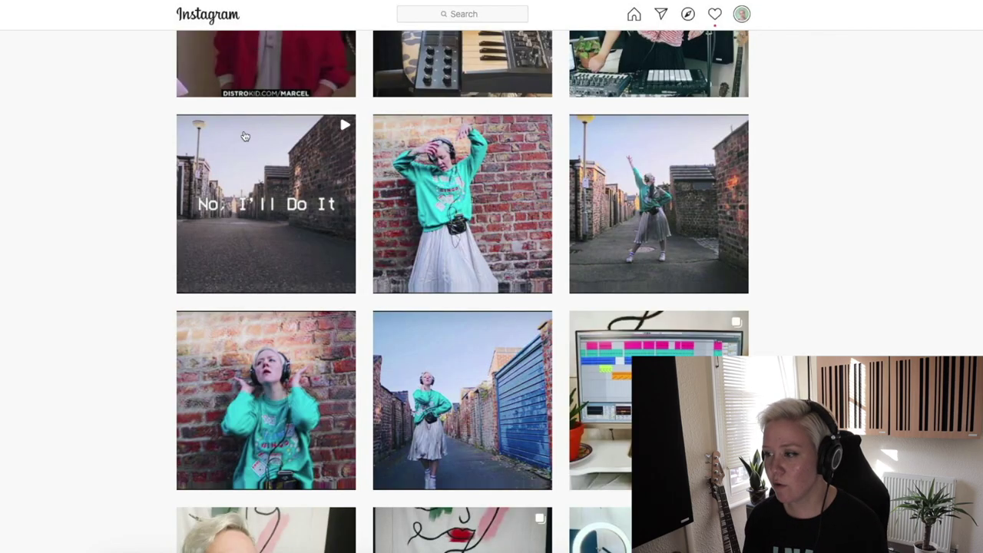
pyautogui.scroll(10, 190, 139)
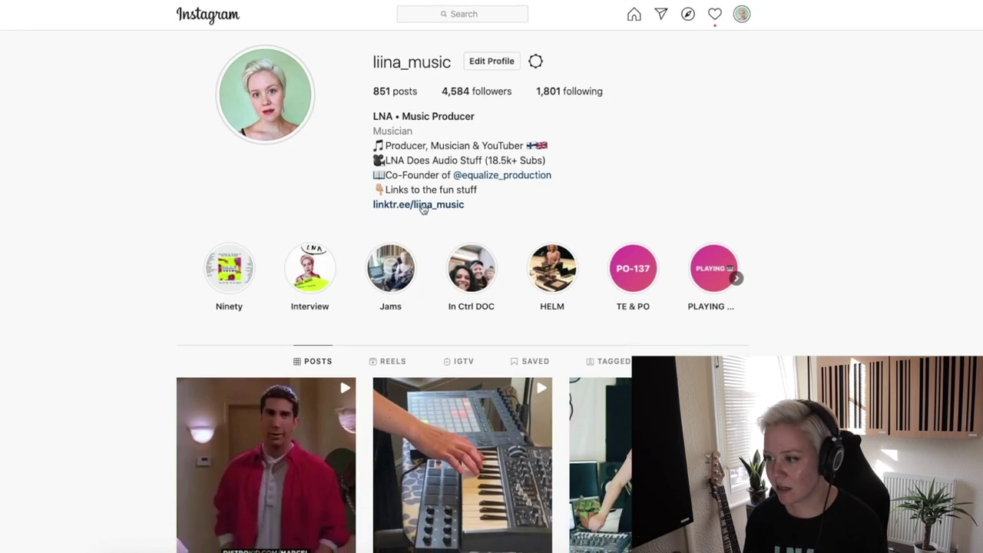
pyautogui.click(422, 205)
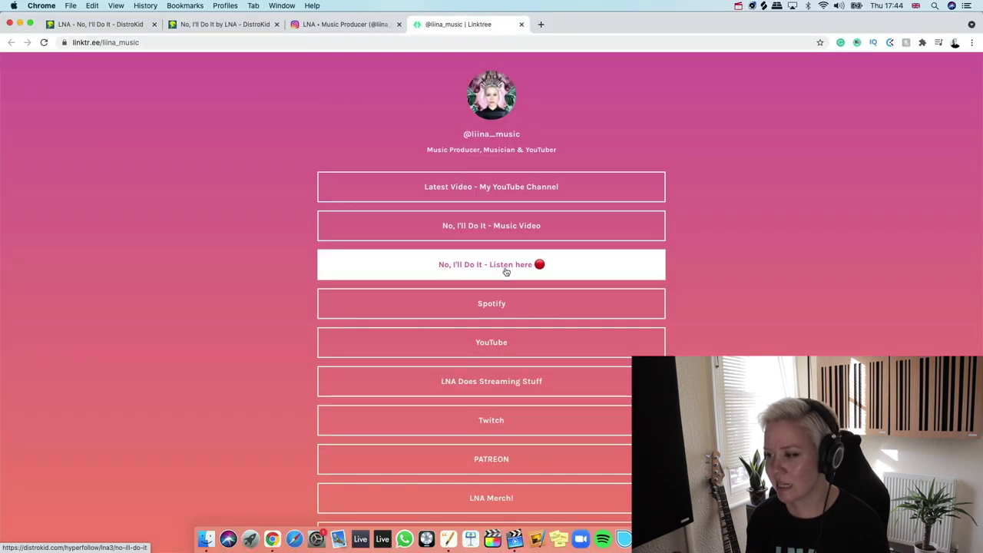
pyautogui.click(511, 265)
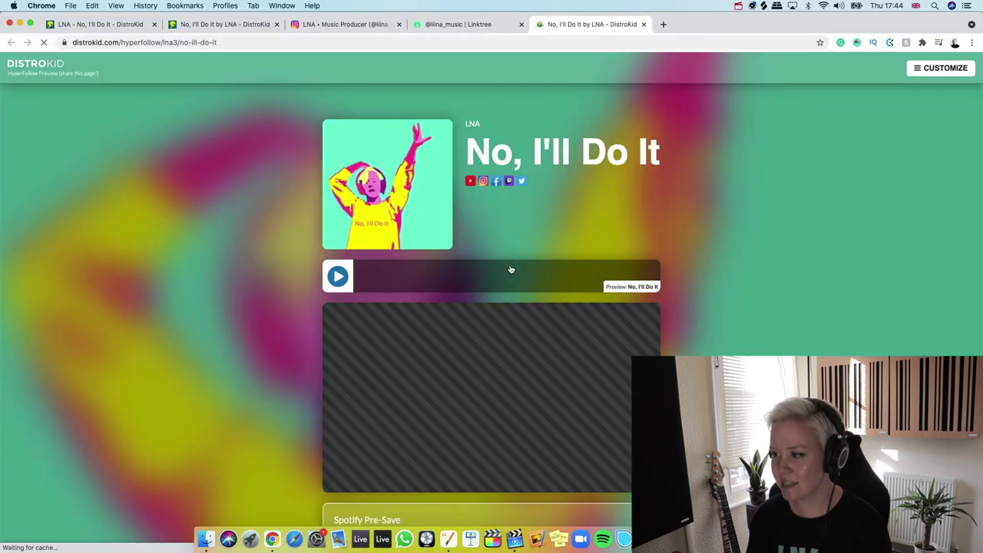
pyautogui.scroll(-5, 760, 294)
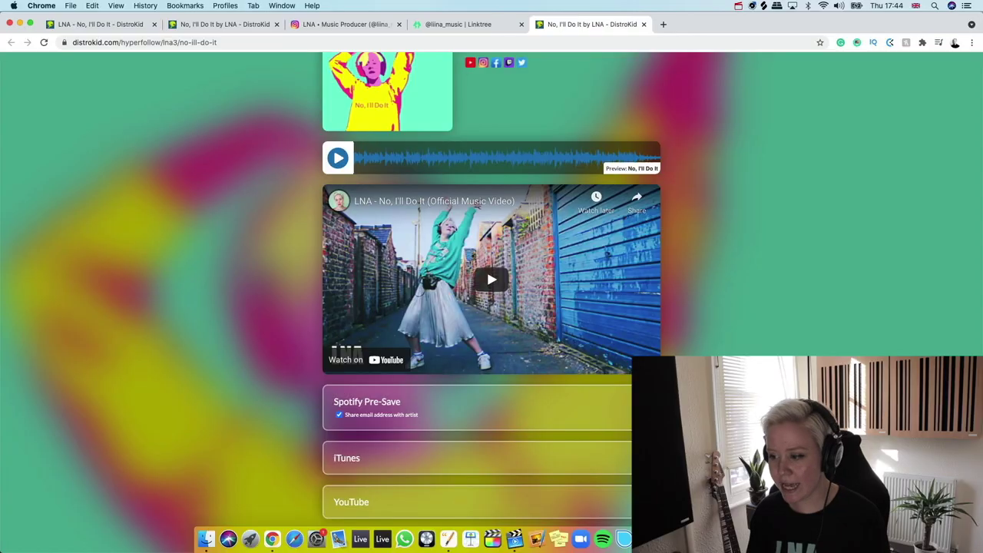
pyautogui.scroll(3, 492, 307)
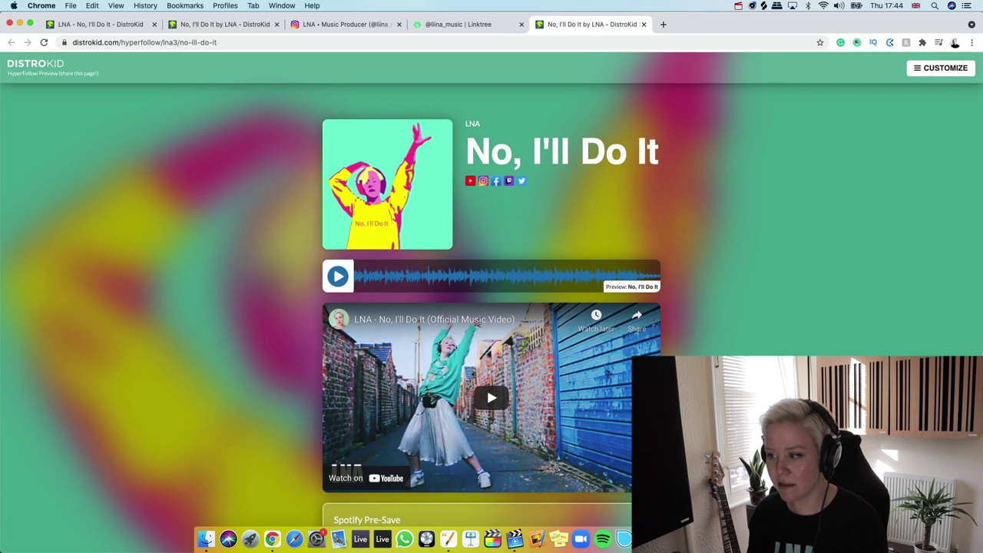